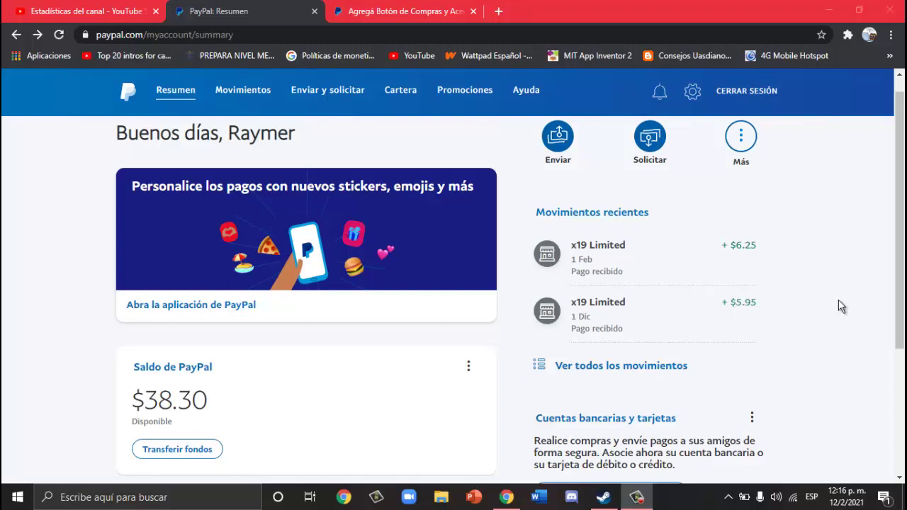
scroll(900, 284, down, 3)
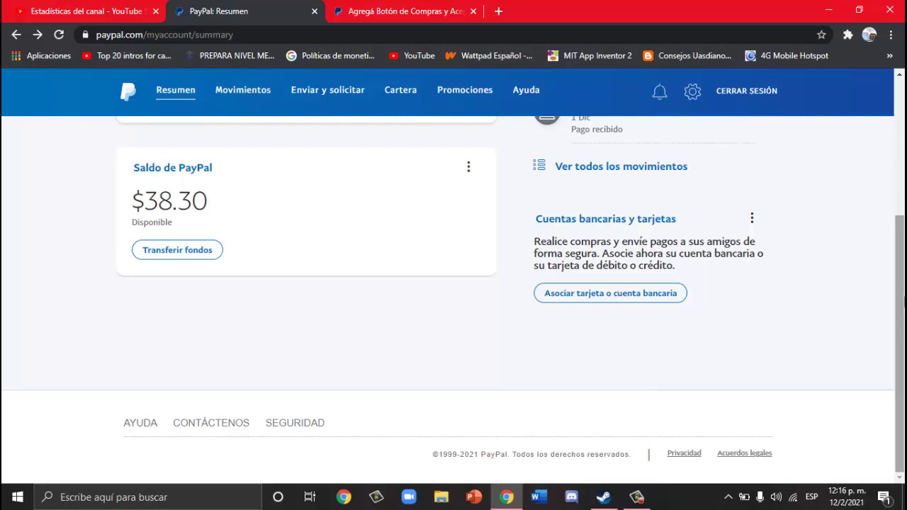
scroll(900, 319, up, 3)
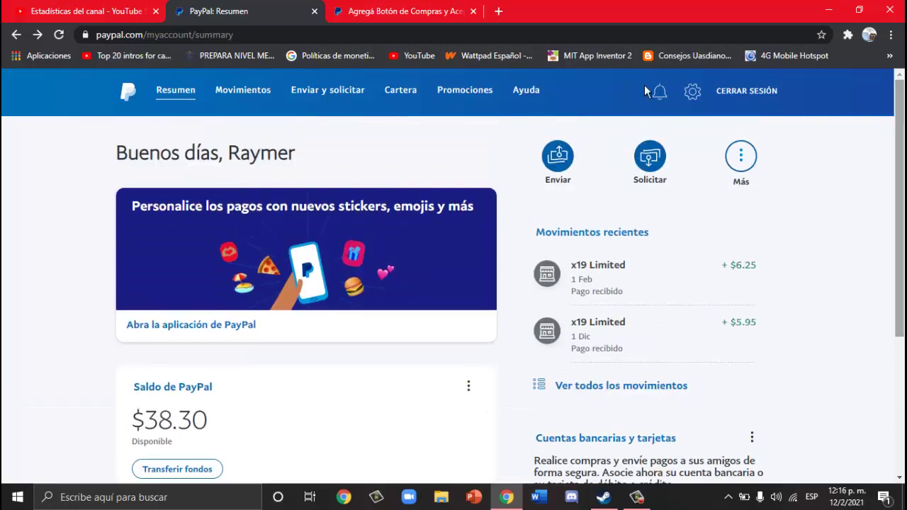
click(473, 97)
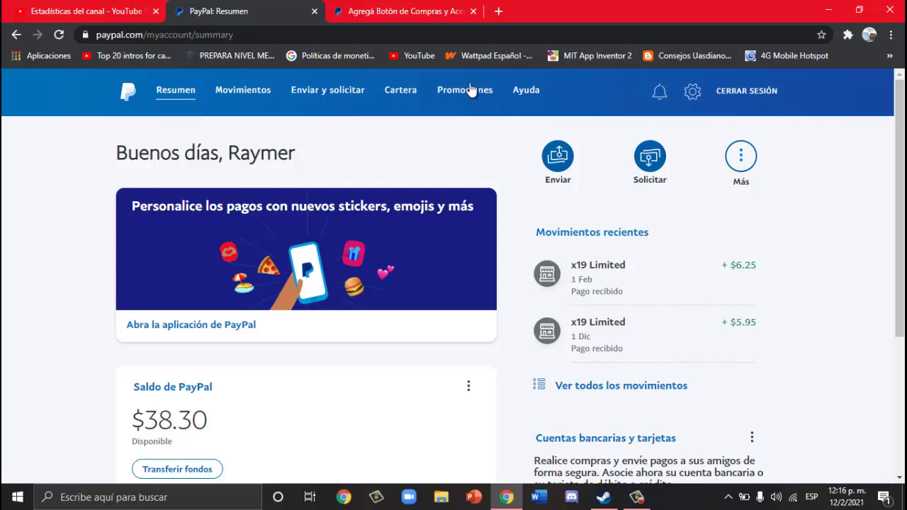
Step: Open the button factory (Fábrica de botones) from PayPal's payment button instructions page
click(356, 7)
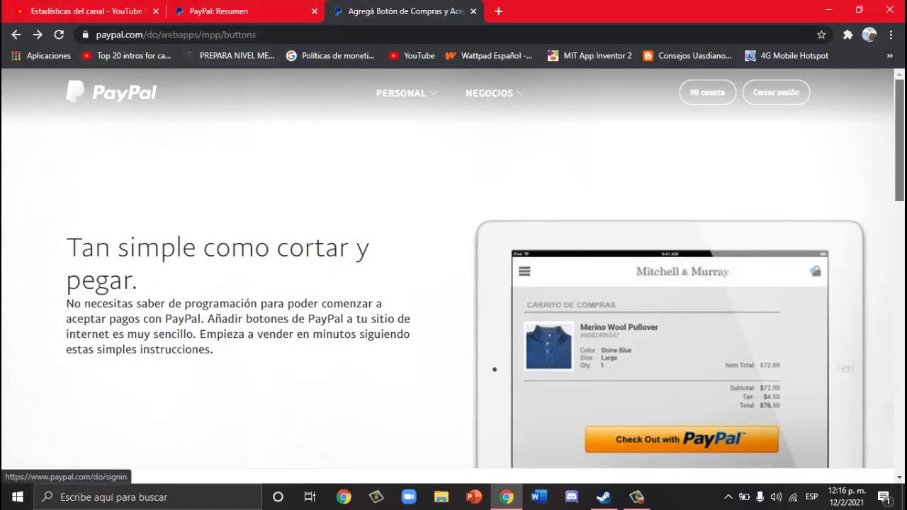
scroll(454, 276, down, 4)
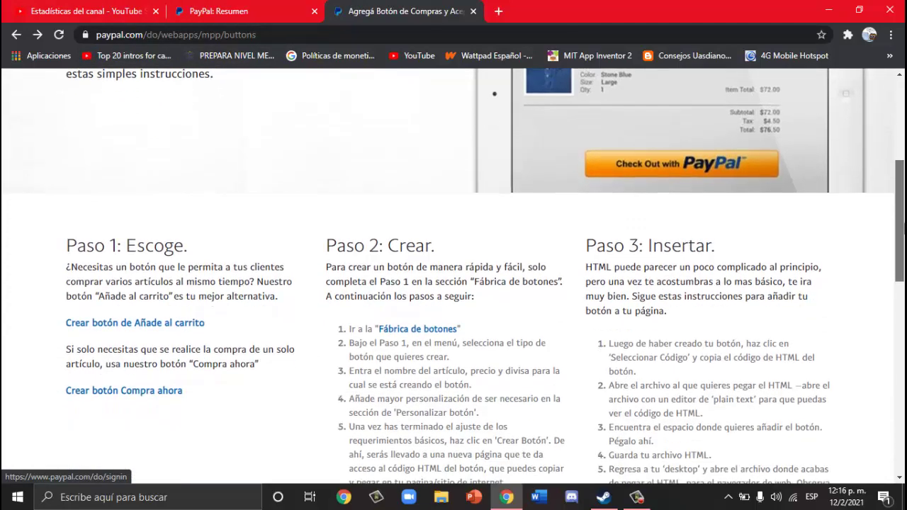
scroll(454, 276, down, 1)
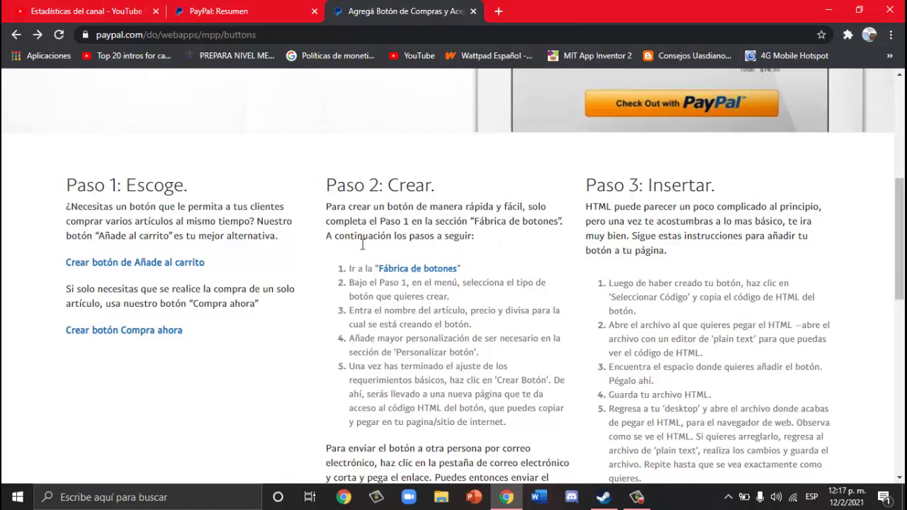
click(279, 27)
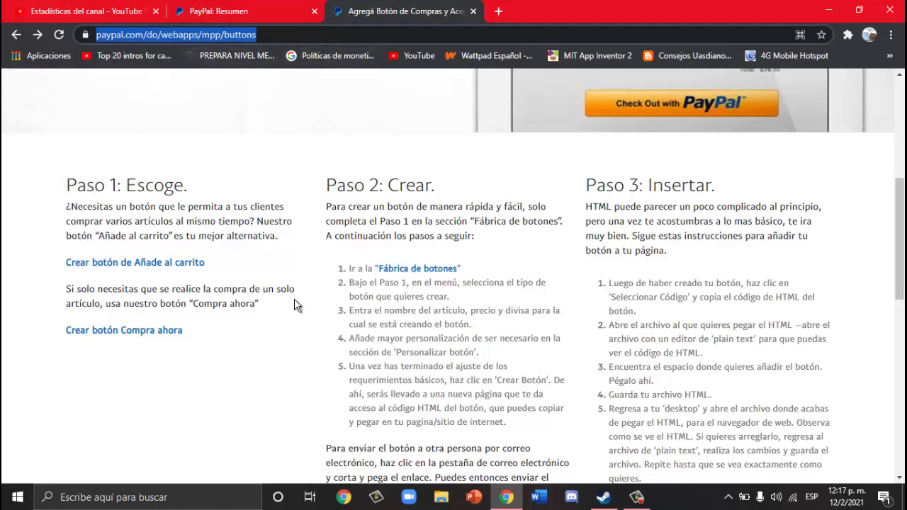
click(298, 355)
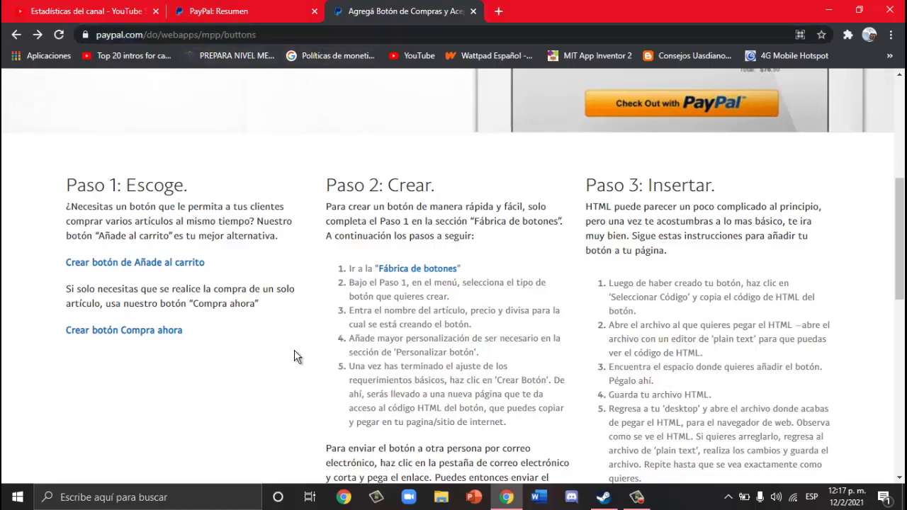
click(424, 269)
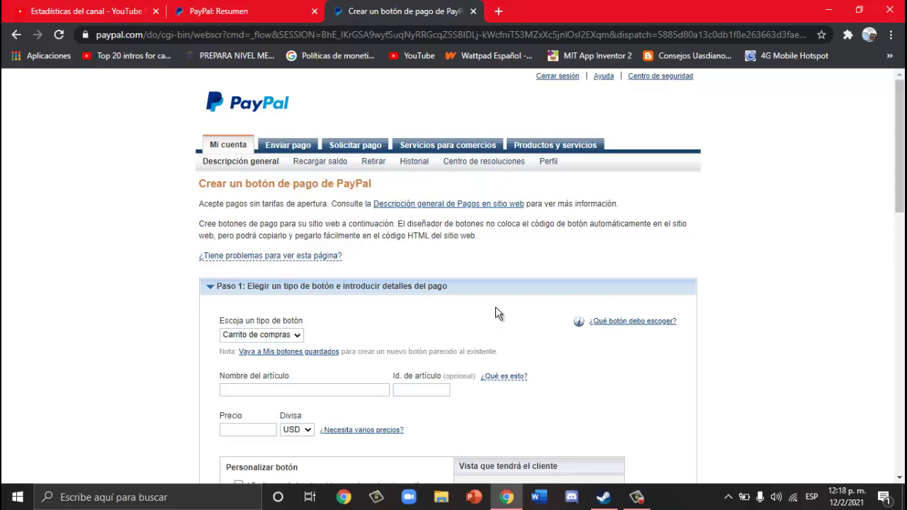
Step: Choose Donativos as the button type and translate the donate button page into Spanish
click(231, 335)
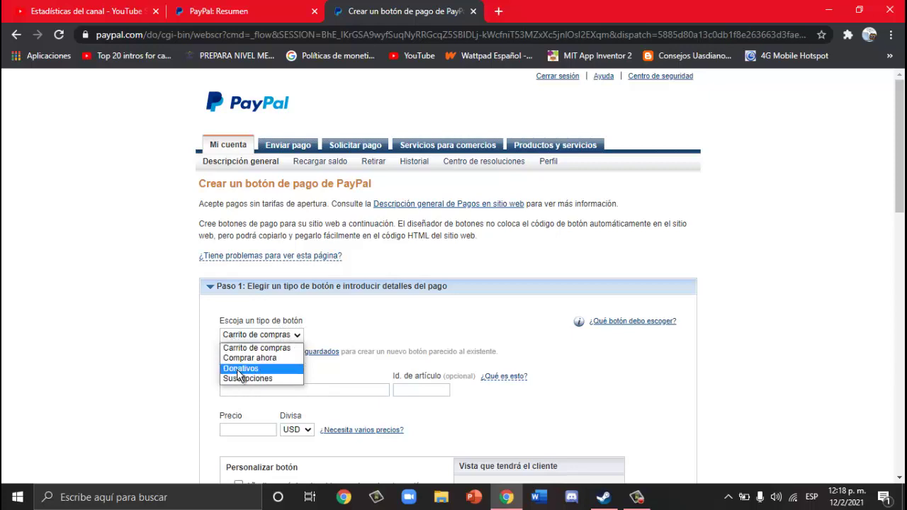
click(240, 370)
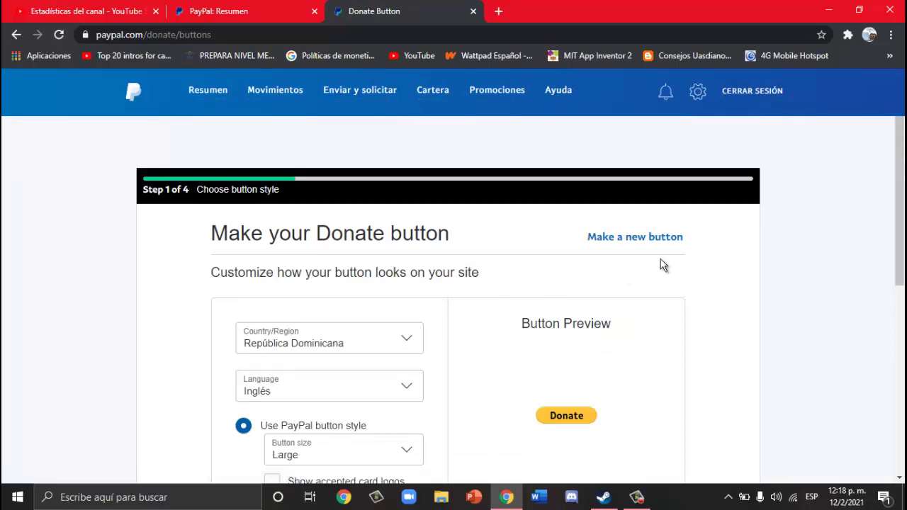
scroll(900, 213, down, 2)
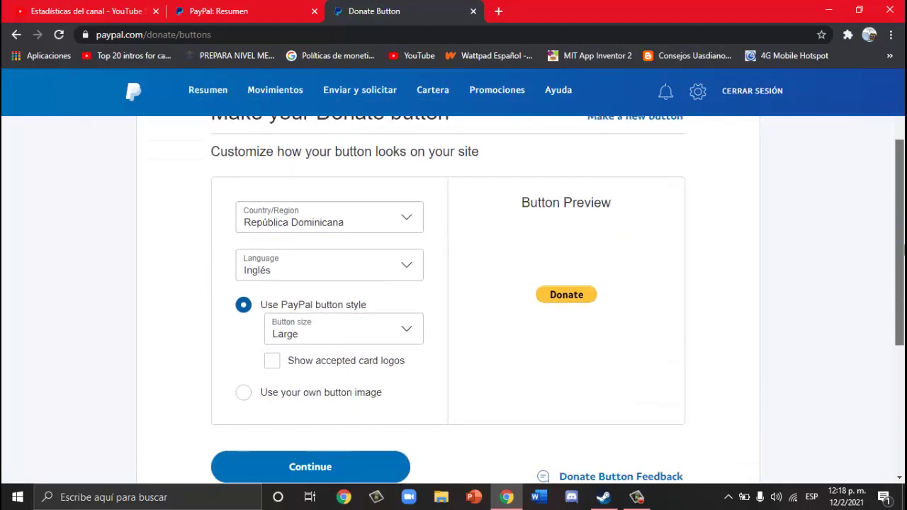
scroll(454, 298, up, 2)
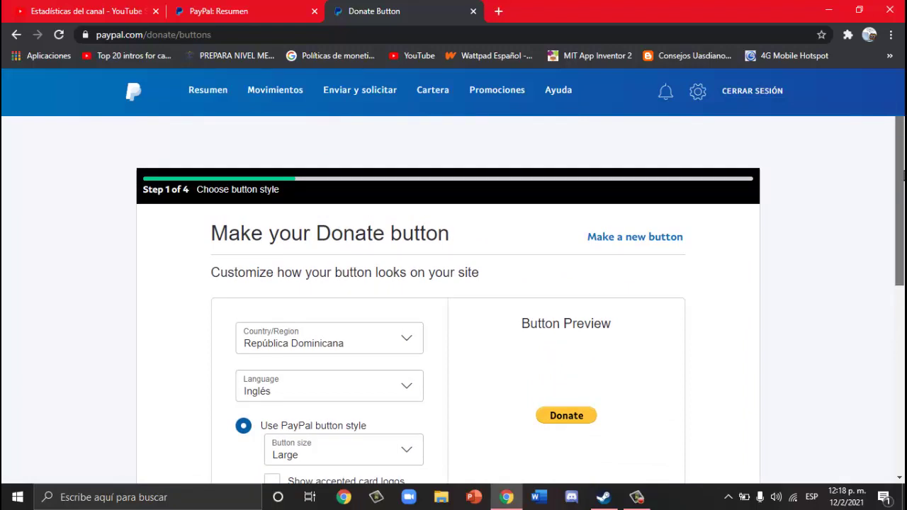
scroll(903, 178, down, 1)
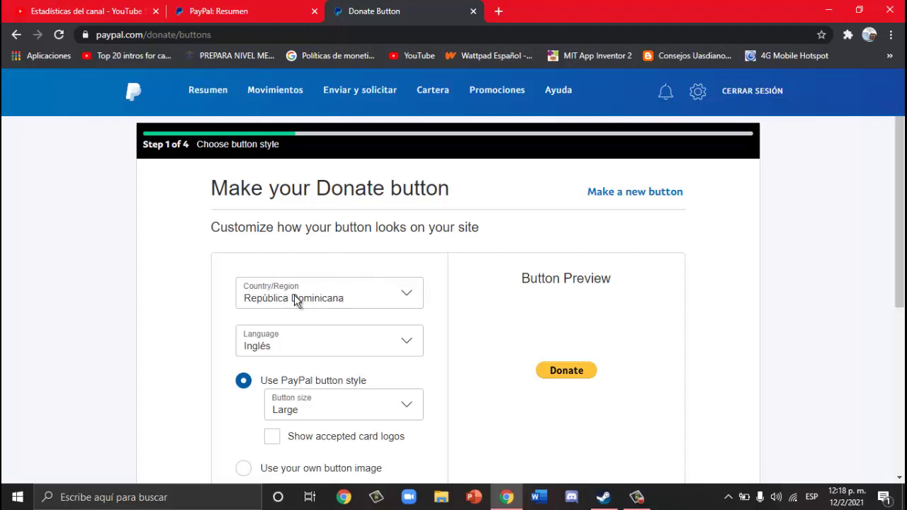
right_click(67, 270)
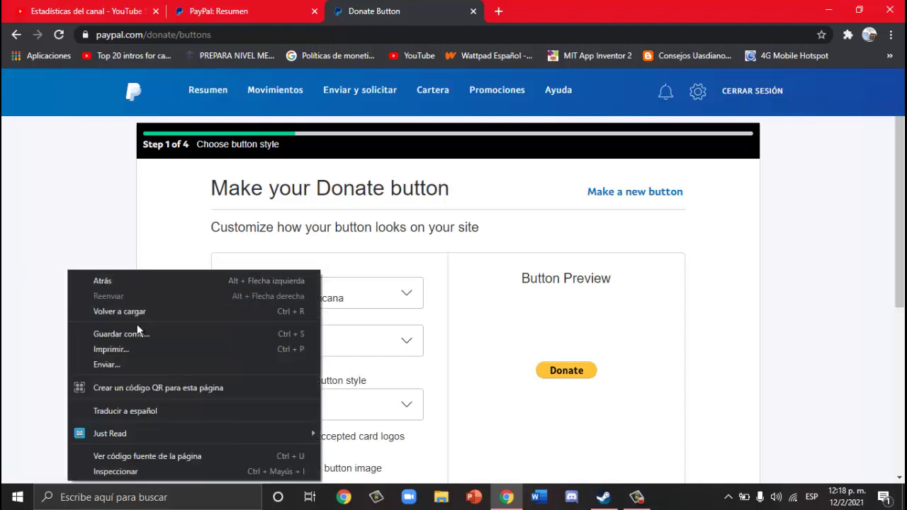
click(152, 415)
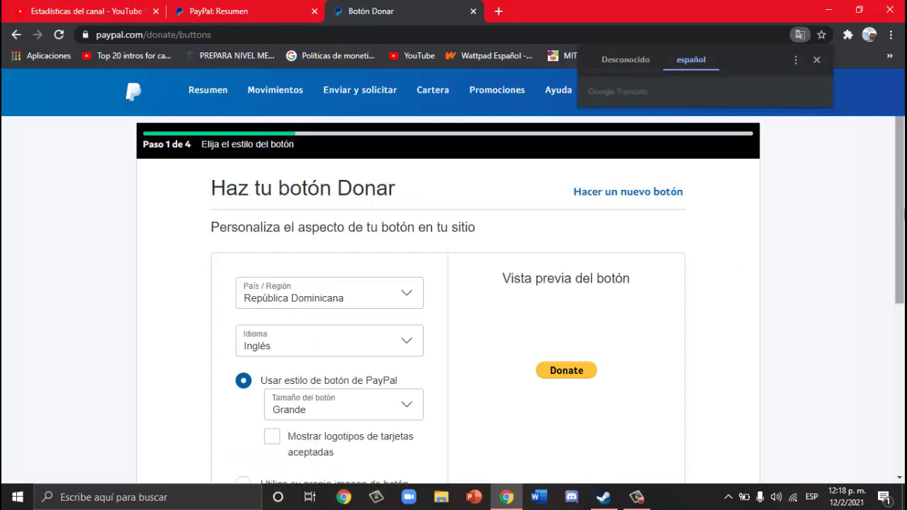
Step: Try the Pequeño size for the donate button and set it back to Grande
scroll(900, 212, down, 1)
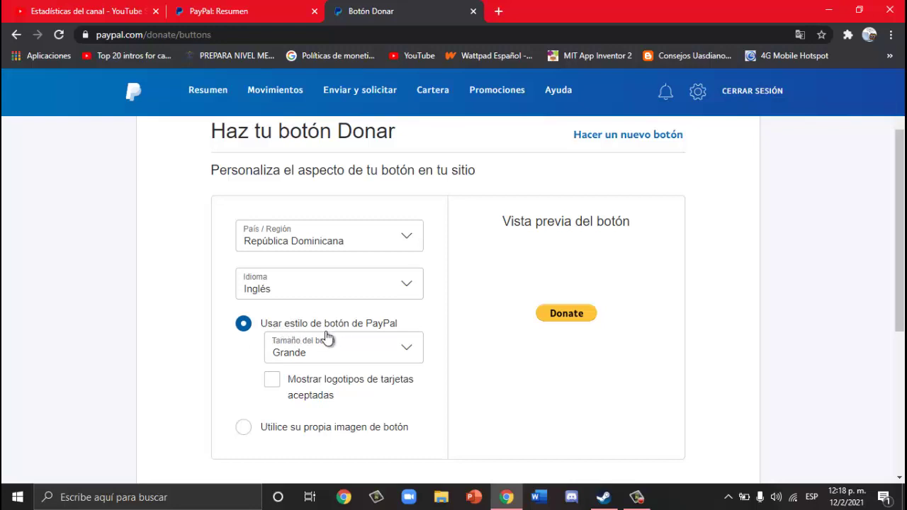
click(372, 360)
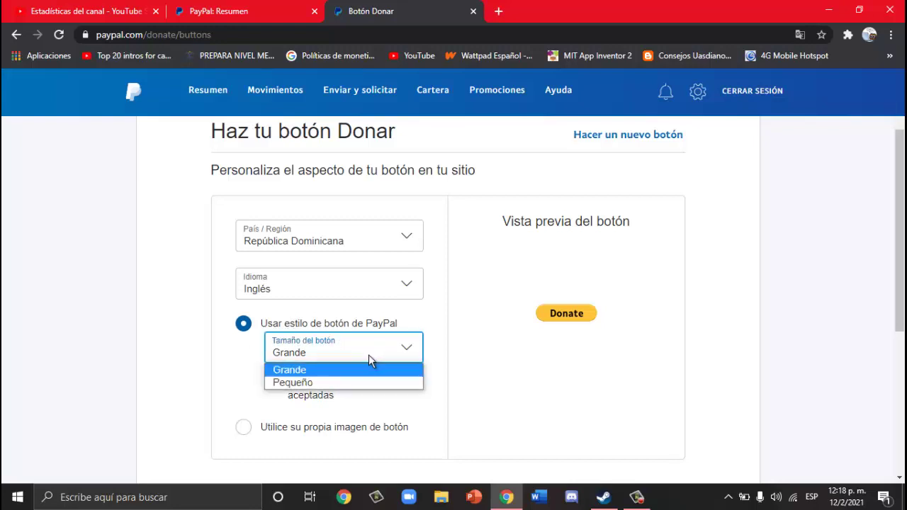
click(329, 380)
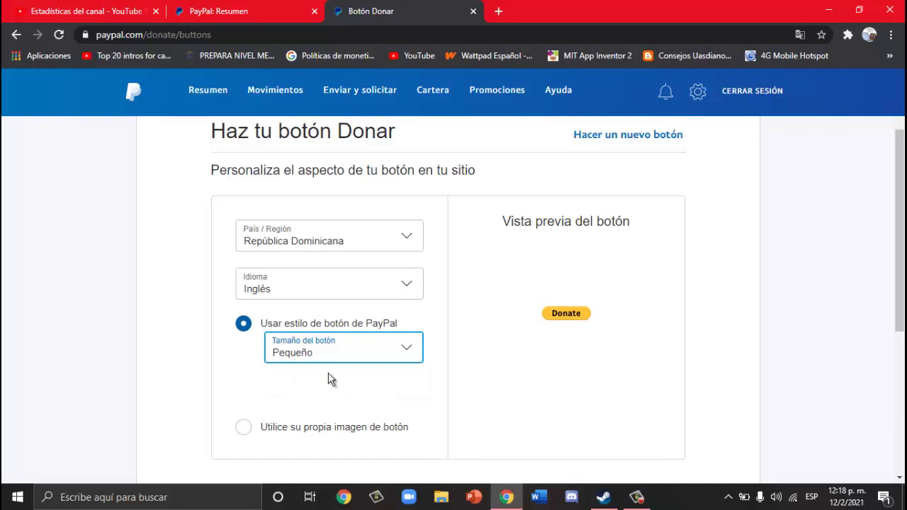
click(328, 358)
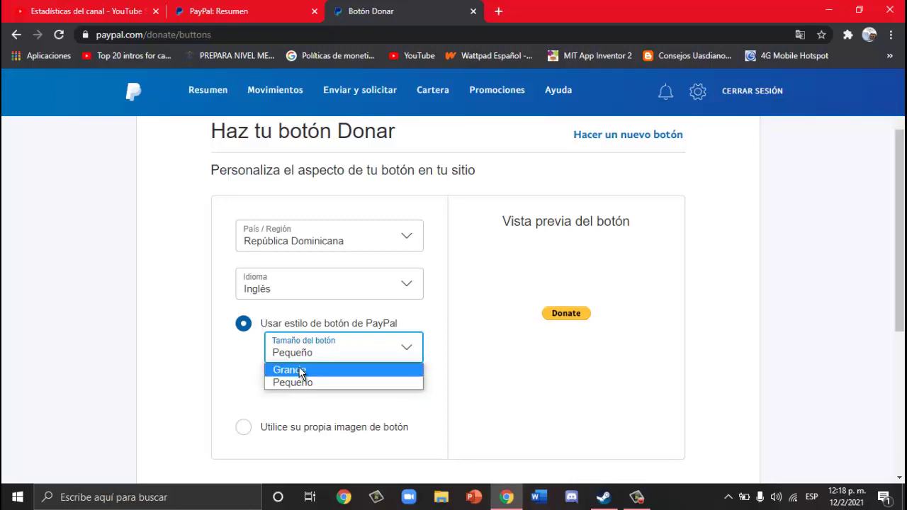
click(300, 372)
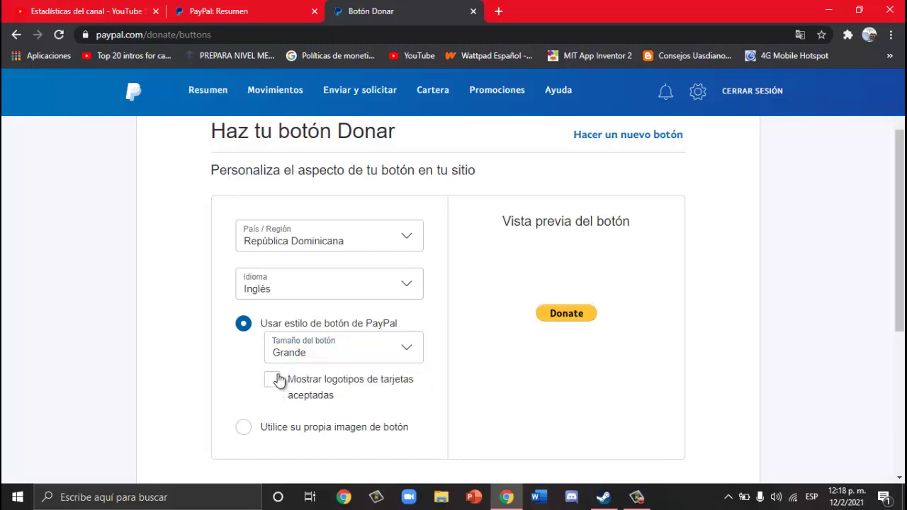
Step: Enable showing the accepted card logos with the donate button
click(274, 377)
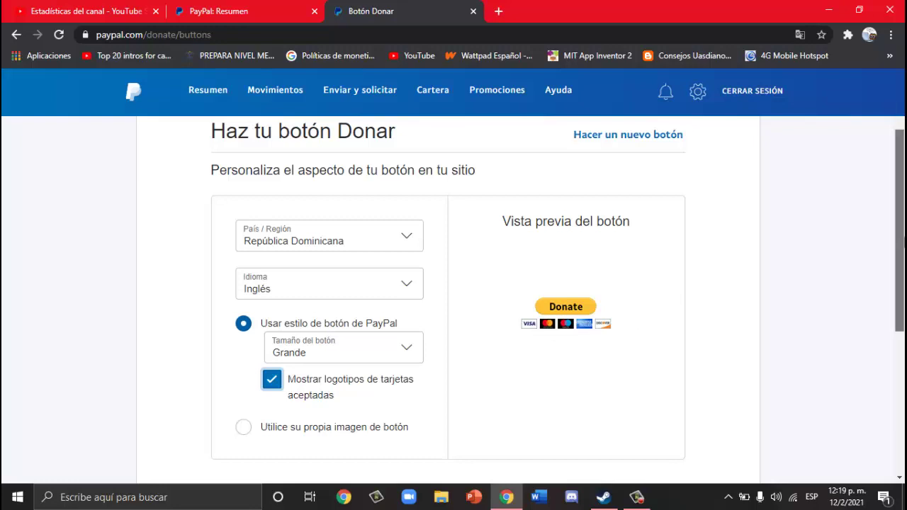
drag(903, 217, 905, 245)
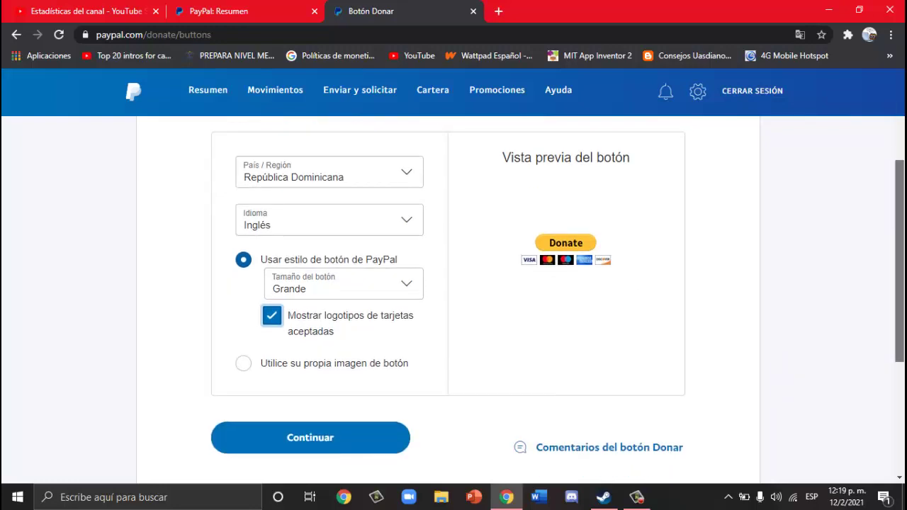
scroll(448, 298, up, 2)
drag(902, 207, 901, 253)
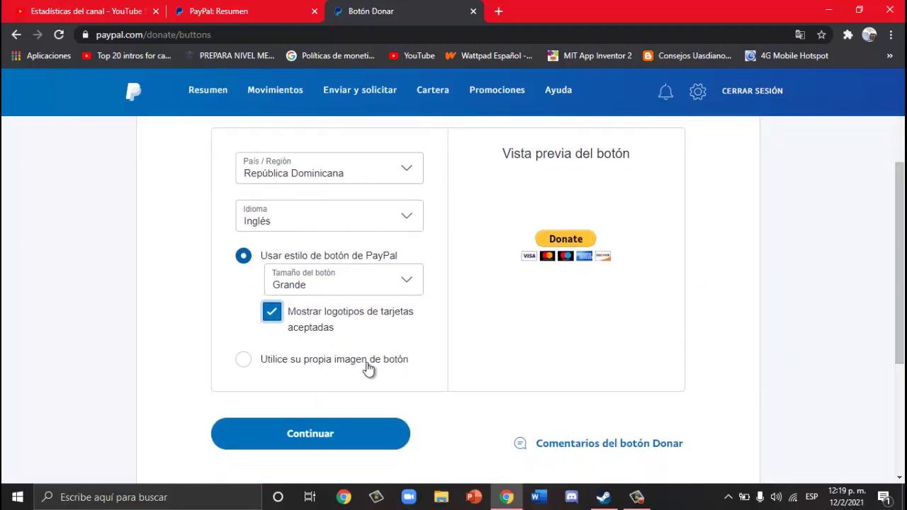
Step: Try the own button image option, return to the PayPal button style, and continue to the organization details
click(243, 360)
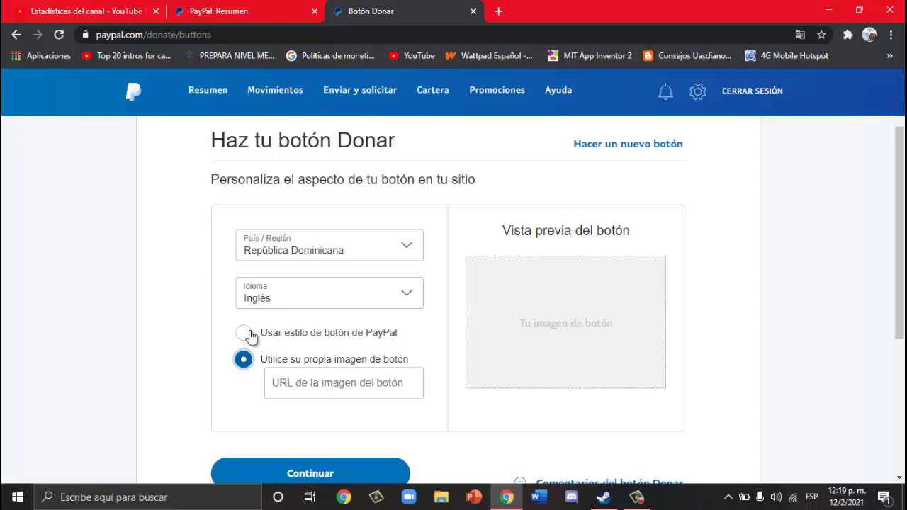
click(245, 333)
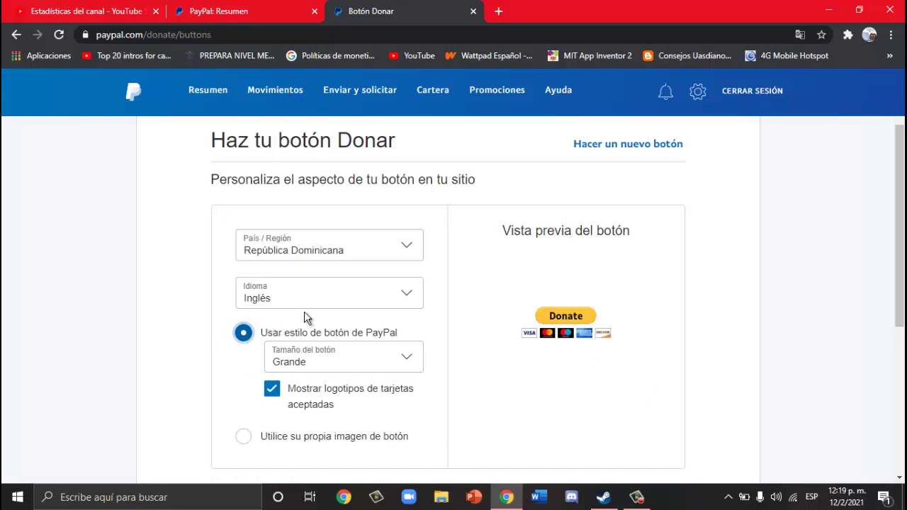
scroll(900, 284, down, 2)
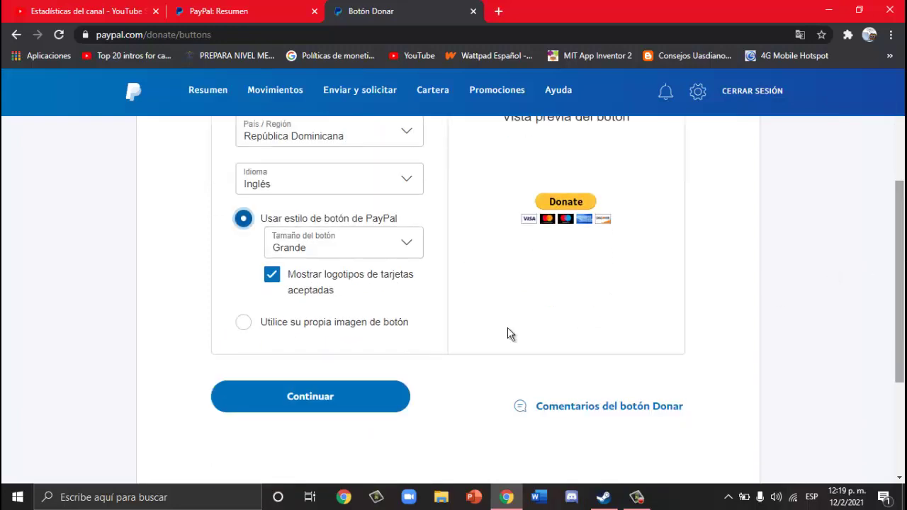
click(358, 397)
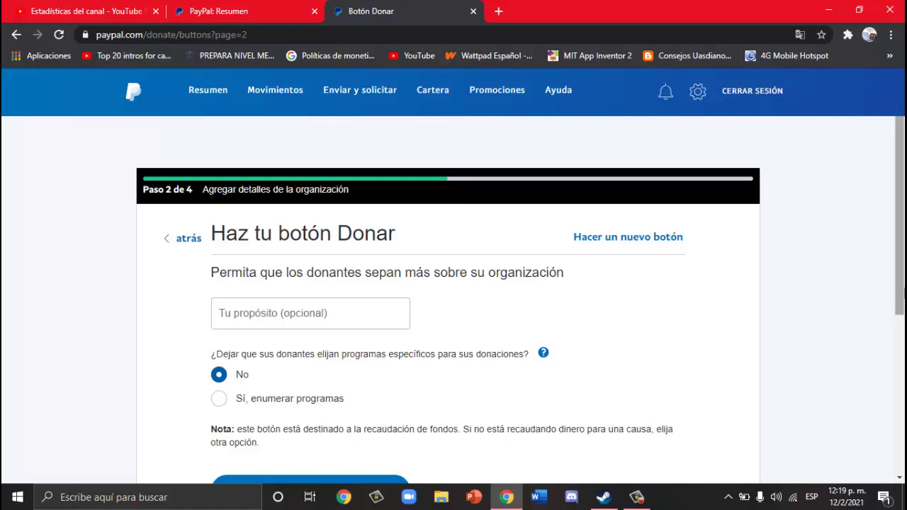
Step: Enter "las donaciones estan dirigigas" as the optional purpose of the donations
scroll(900, 213, down, 1)
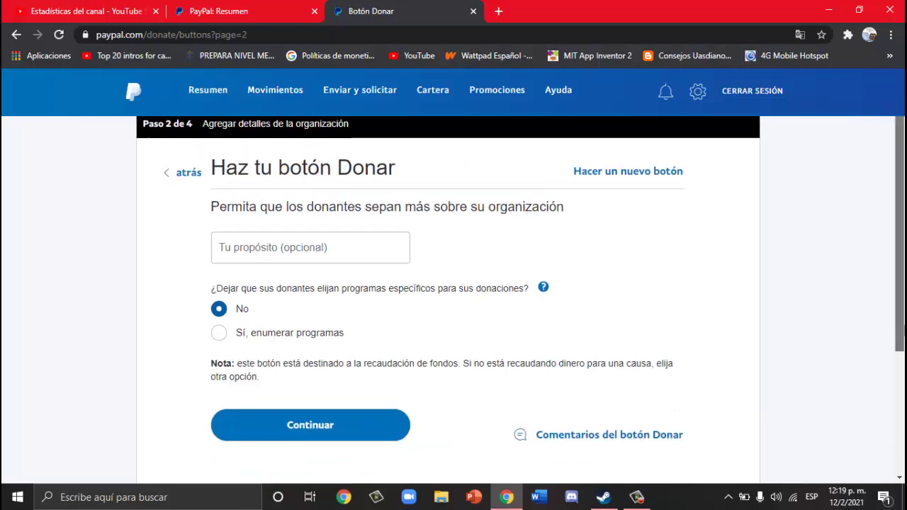
click(310, 252)
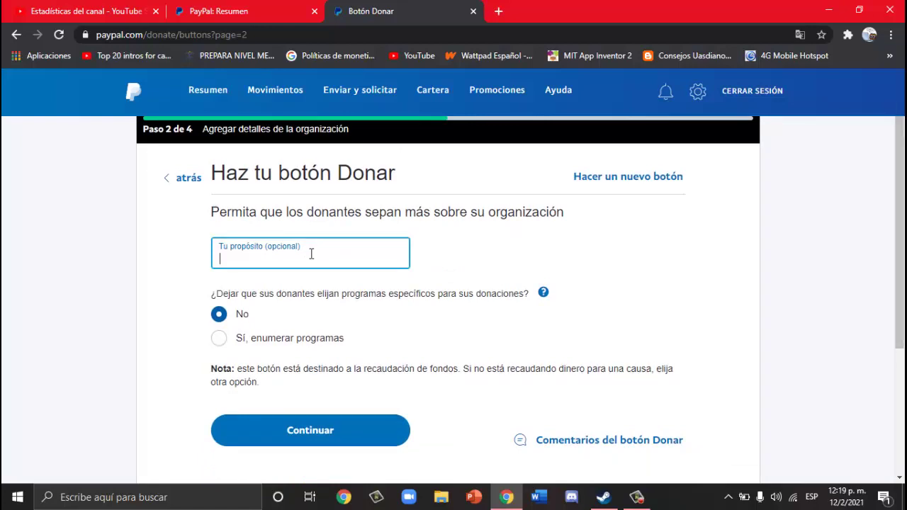
text(laa)
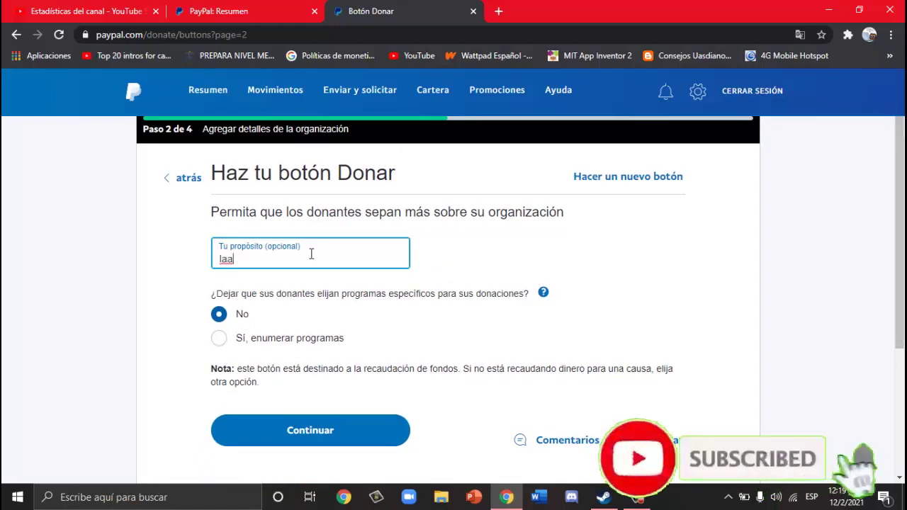
key(BackSpace)
text(s )
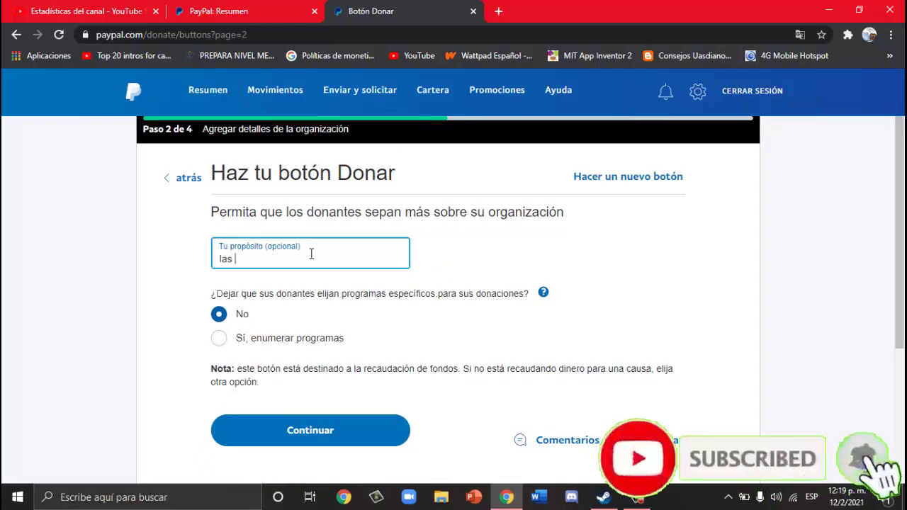
text(d)
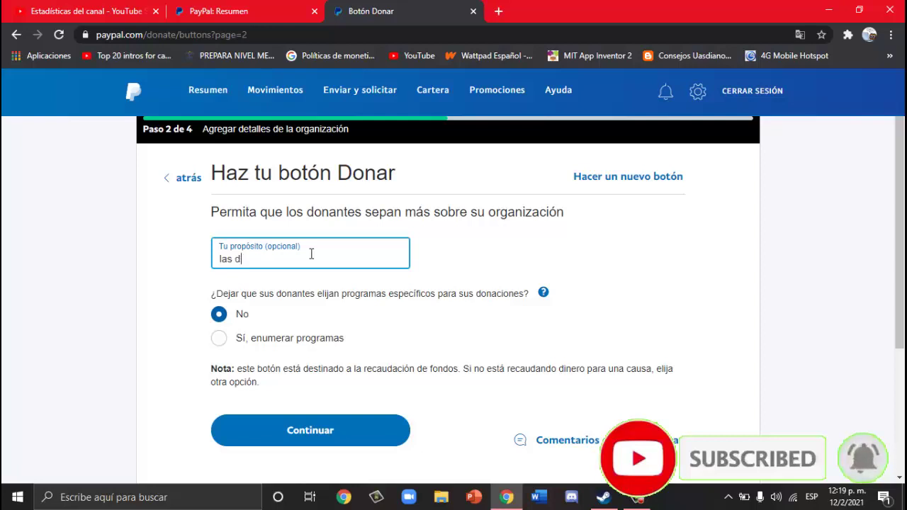
text(onacionmes)
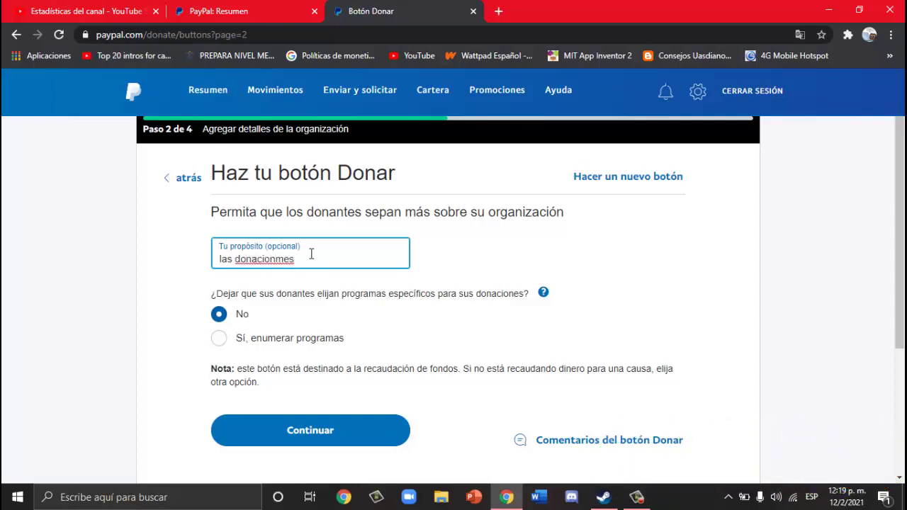
key(BackSpace)
key(BackSpace)
key(BackSpace)
key(BackSpace)
text(es estan dirigigas)
Step: Correct the spelling of "estan" to "están" and "dirigigas" to "dirigidas" in the donation purpose
scroll(310, 256, down, 1)
right_click(307, 261)
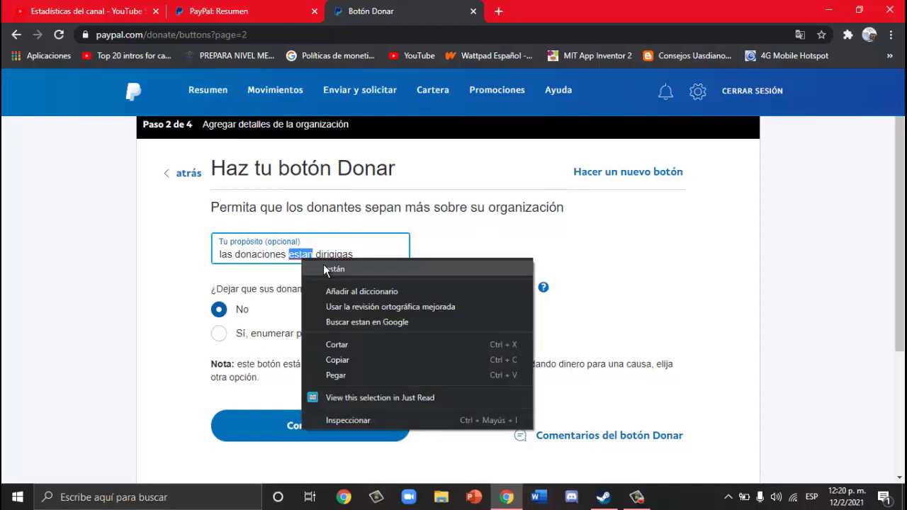
click(324, 268)
right_click(330, 256)
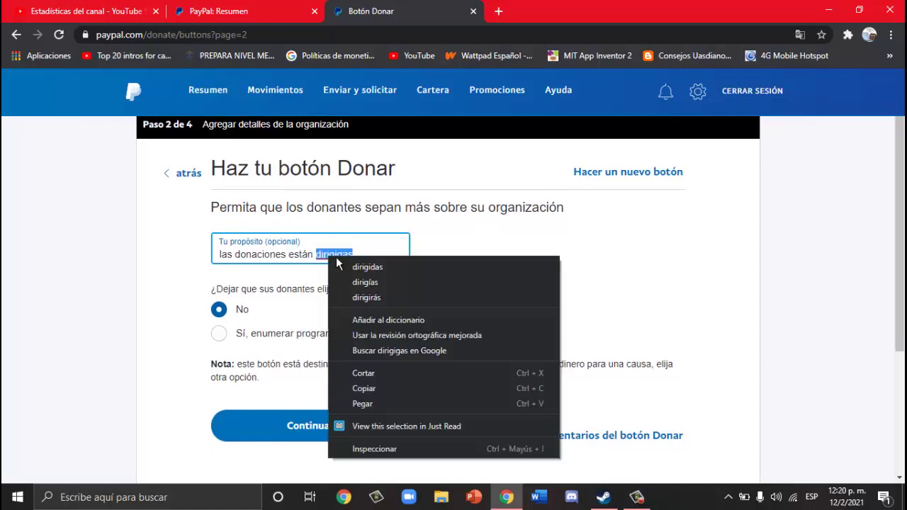
click(378, 263)
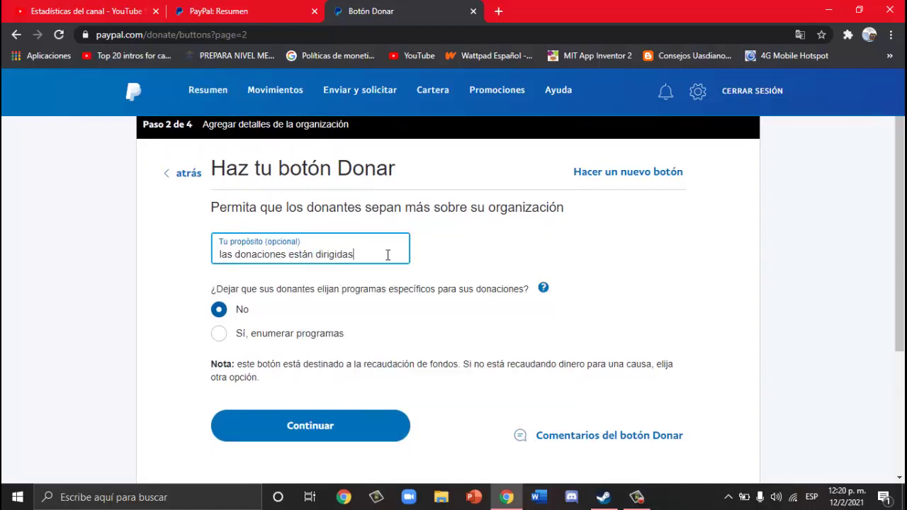
Step: Complete the donation purpose by adding "para mejorar el contenido del canal." after "dirigidas"
text(para mejorar )
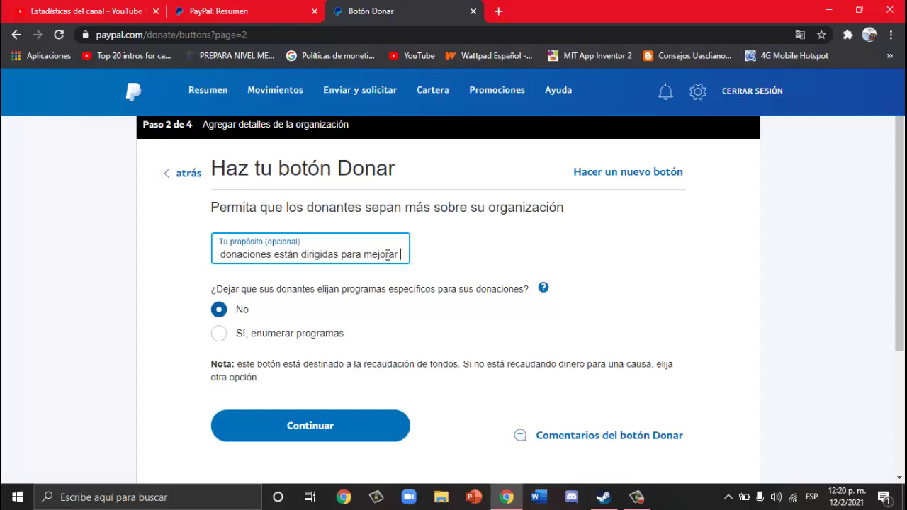
text(el con)
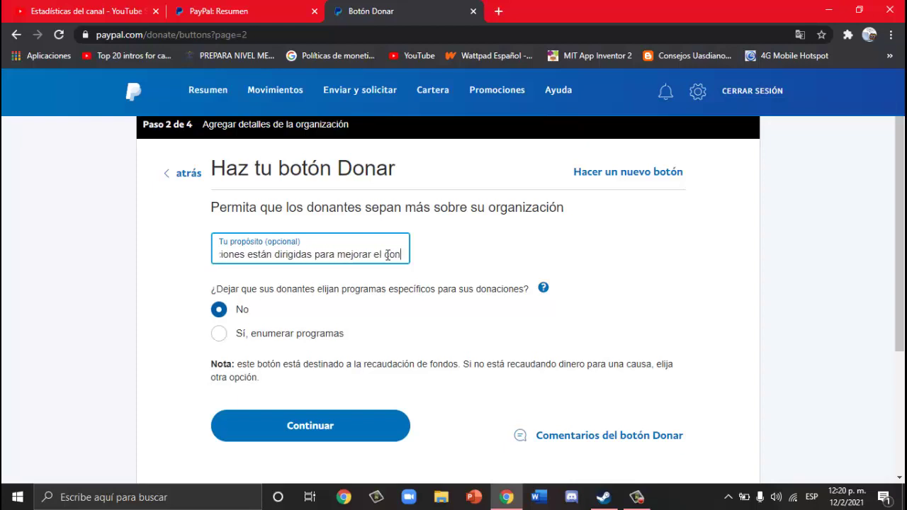
text(tenido )
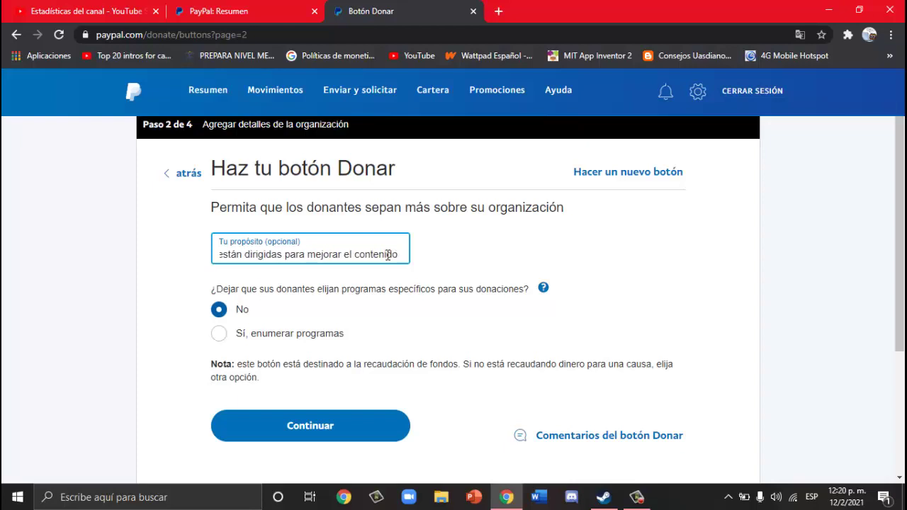
text(del )
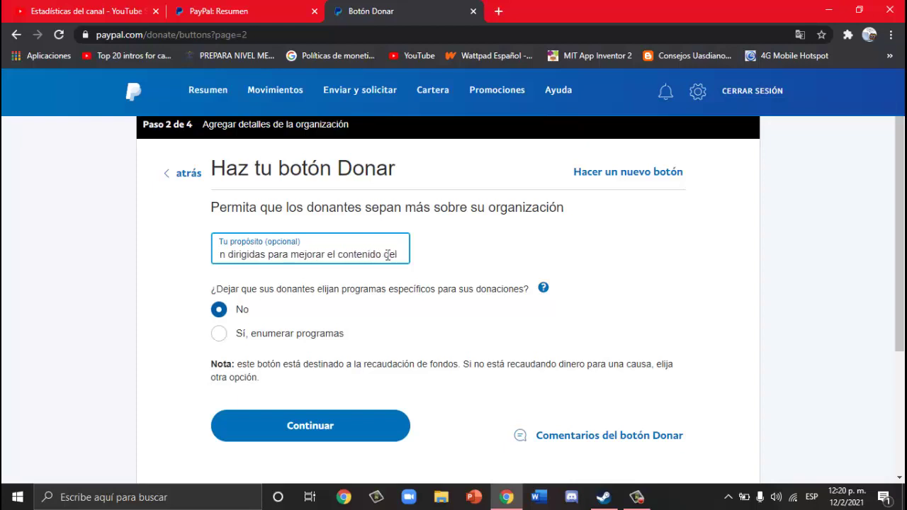
text(canal)
key(BackSpace)
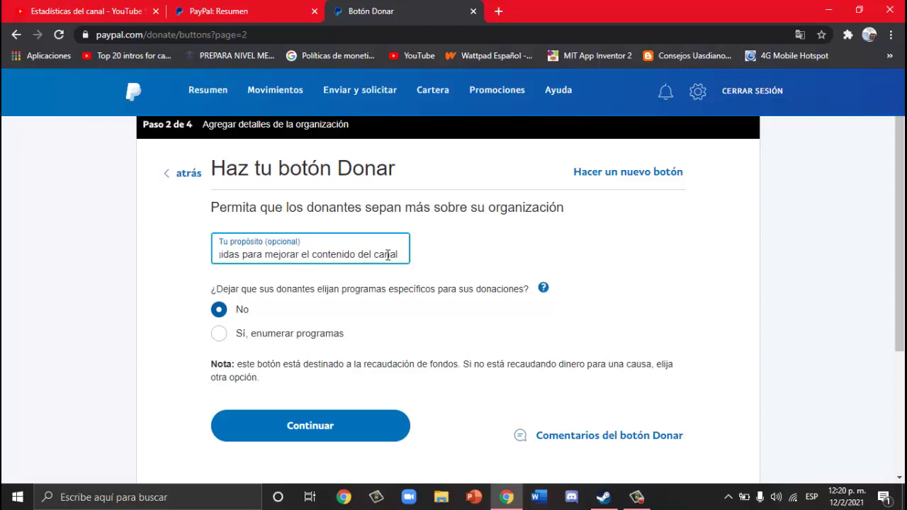
text(.)
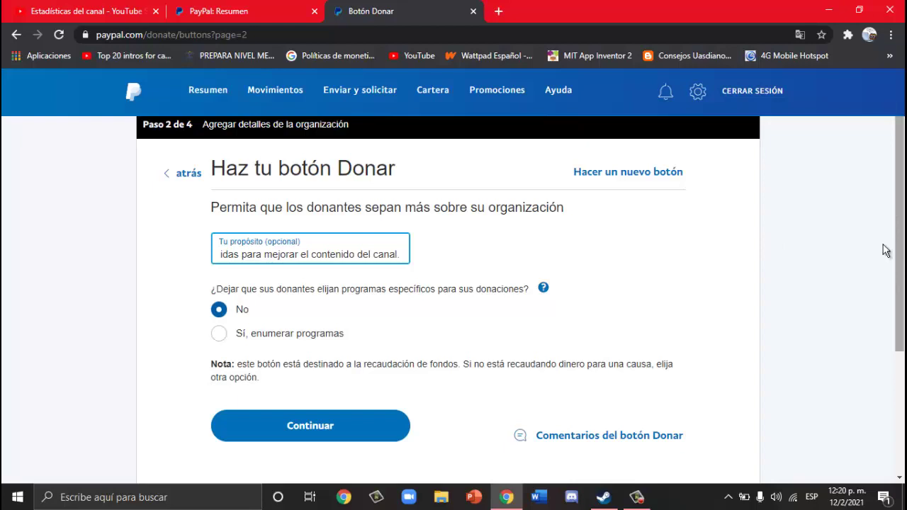
Step: Check the help on donor-chosen programs, leave that option at No, and continue to the donation amounts
scroll(900, 216, down, 1)
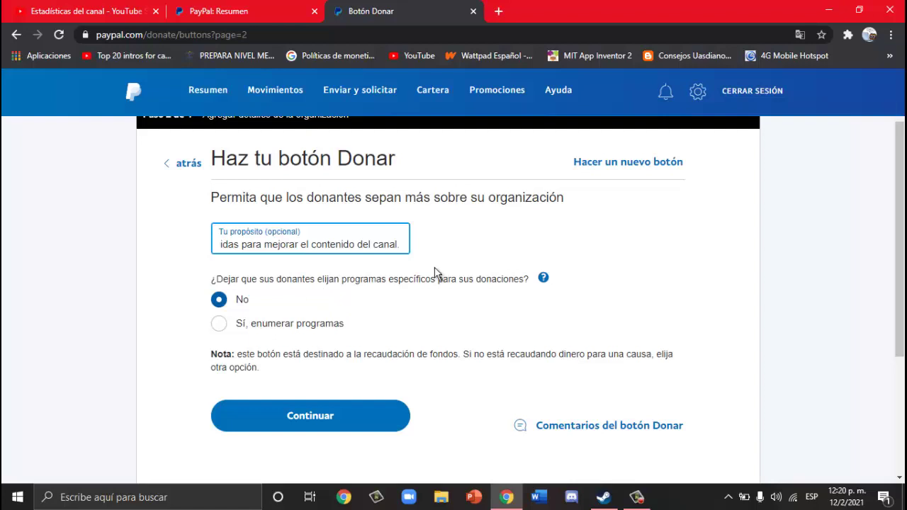
scroll(900, 268, down, 1)
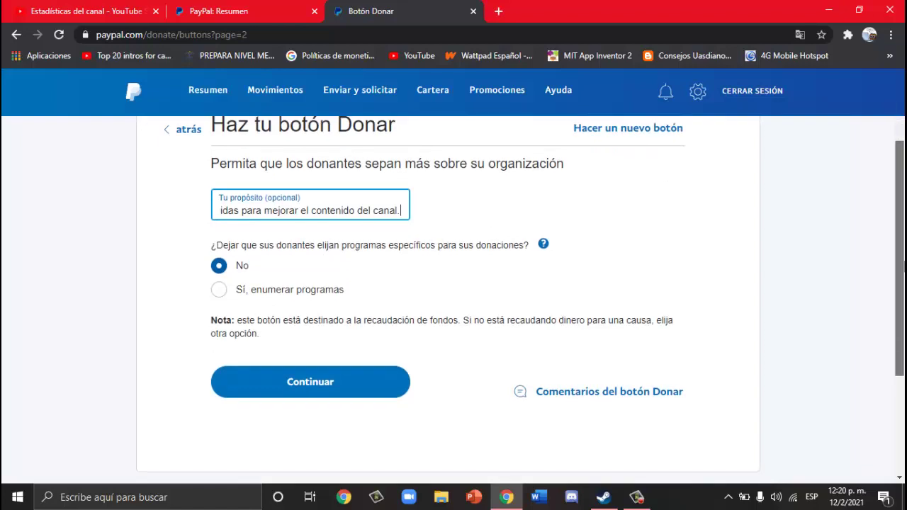
mouse_move(543, 245)
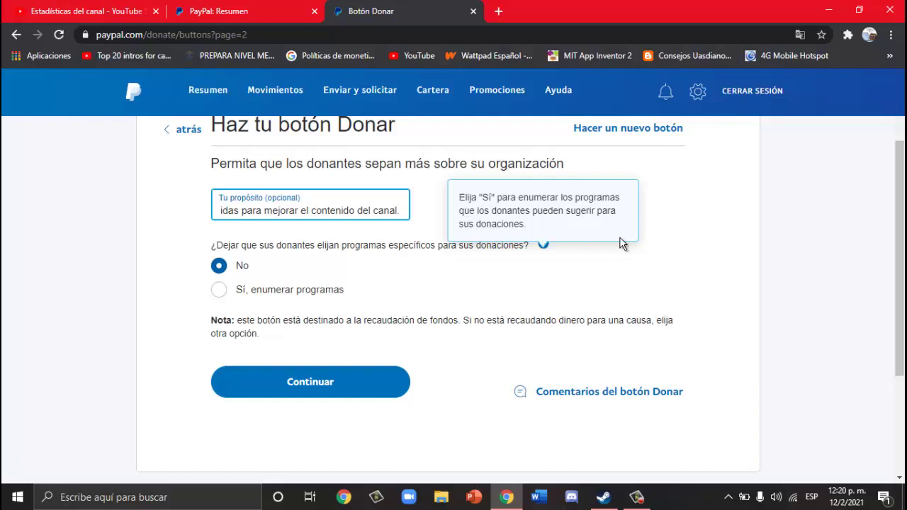
click(680, 265)
scroll(454, 294, down, 1)
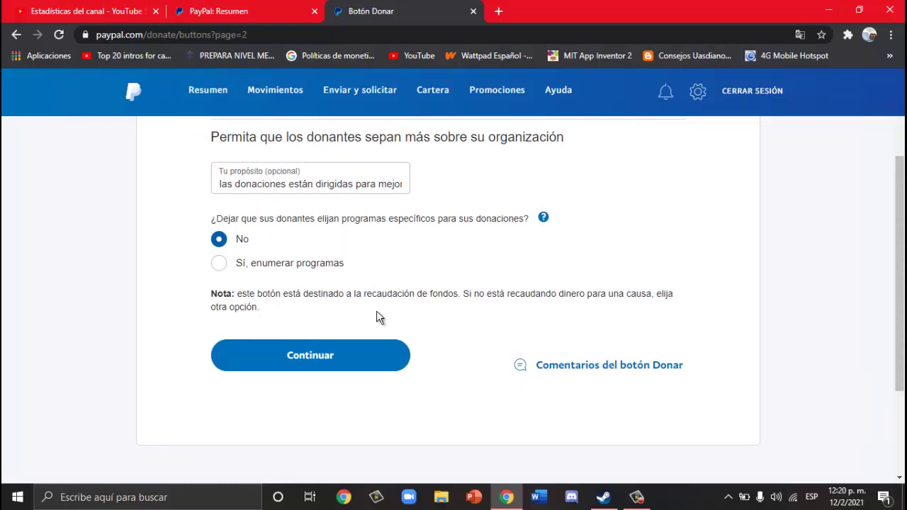
scroll(376, 311, down, 1)
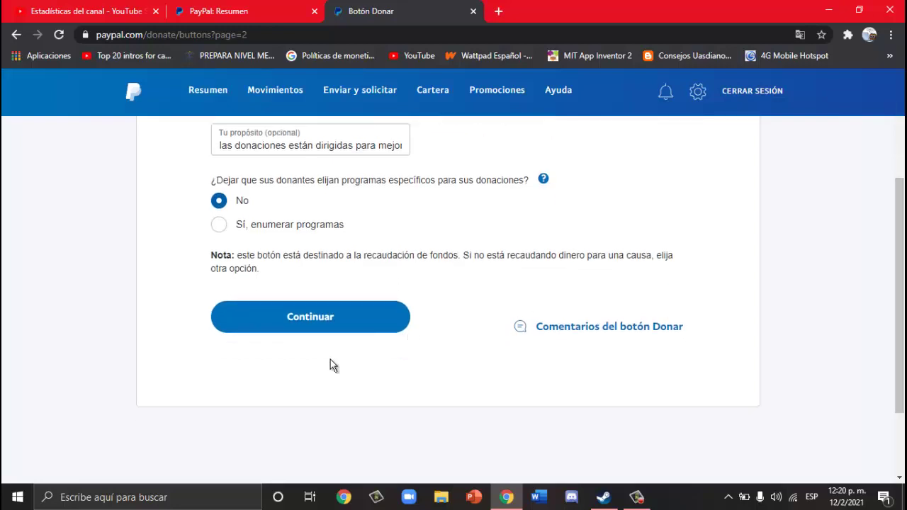
click(356, 333)
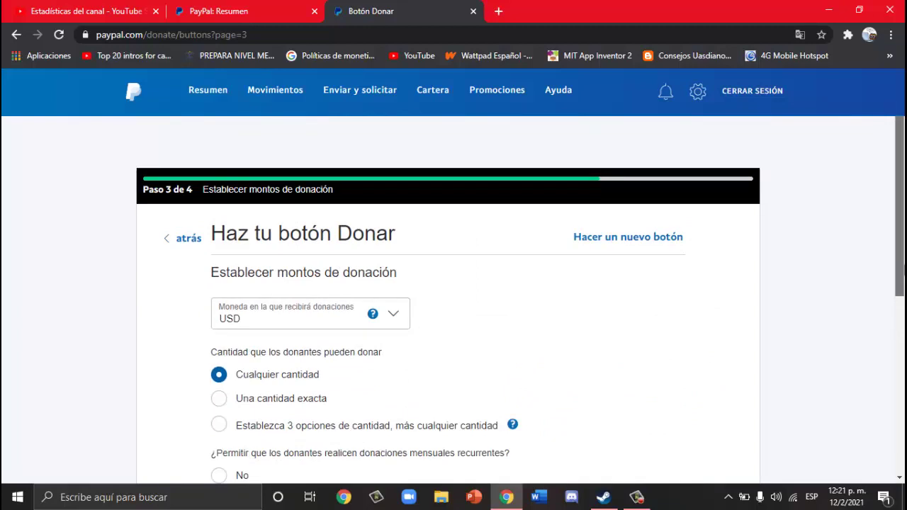
Step: Let donors give any amount (Cualquier cantidad) and continue to the optional settings
scroll(899, 284, down, 2)
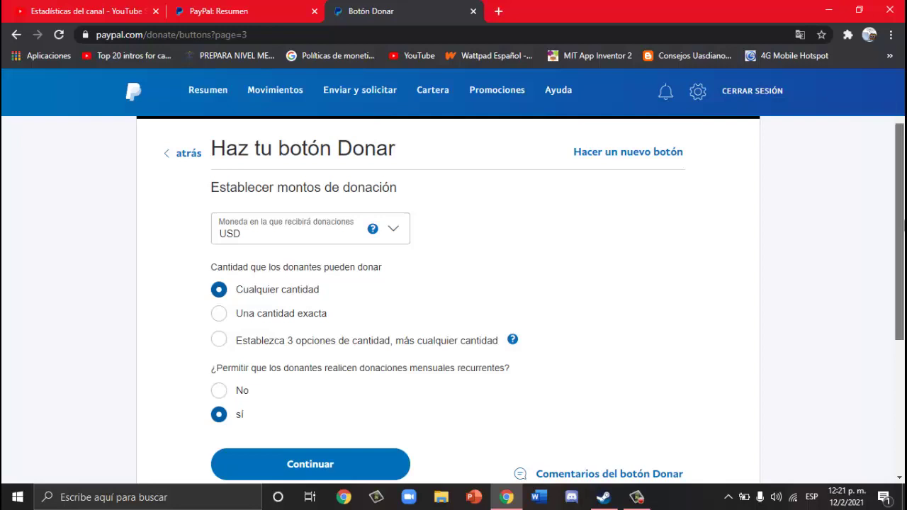
drag(903, 226, 904, 258)
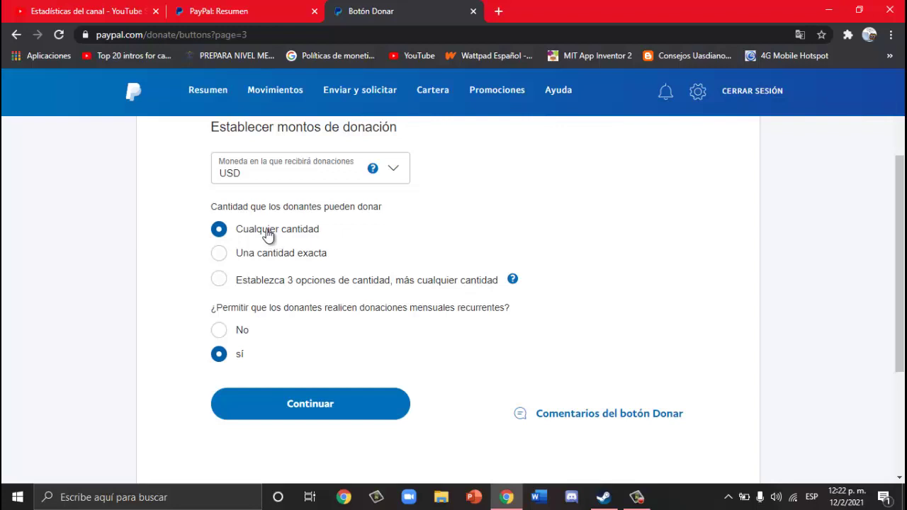
click(220, 232)
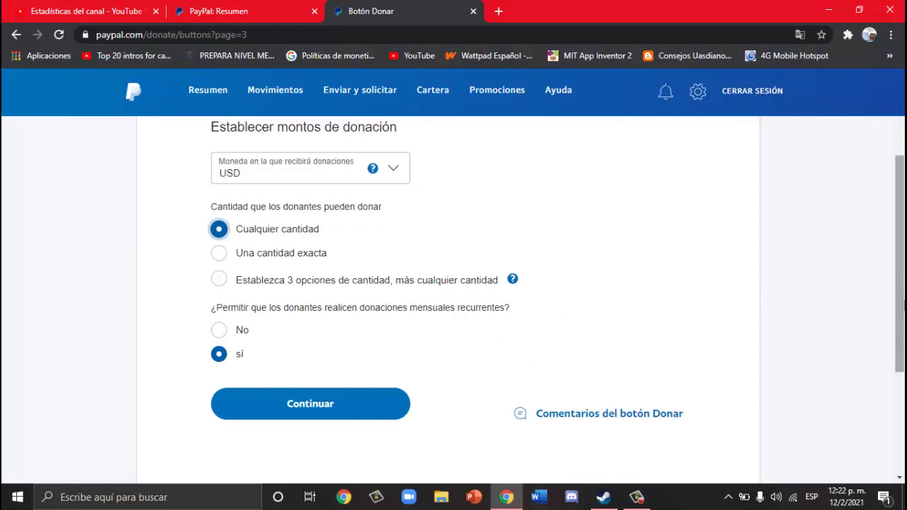
click(273, 403)
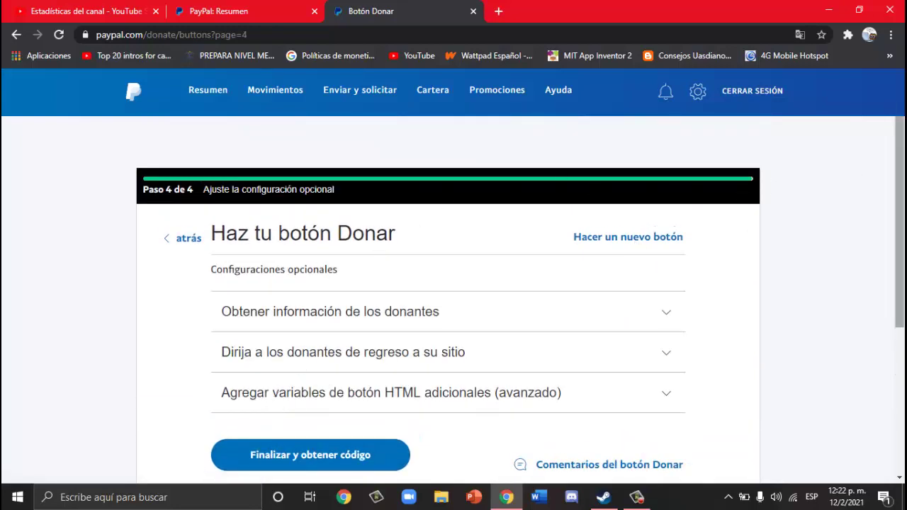
Step: Review the optional donor information settings without changing them, and finish the donate button to get its code
scroll(897, 213, down, 1)
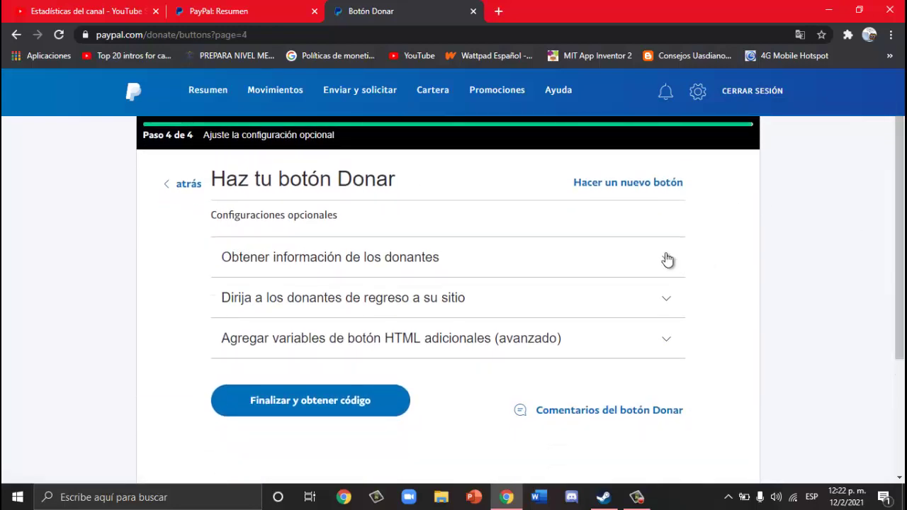
click(666, 270)
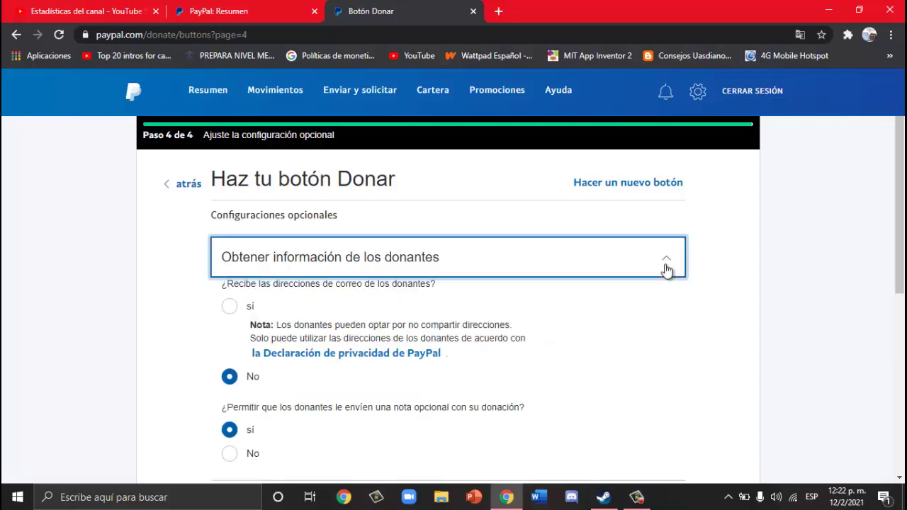
click(667, 269)
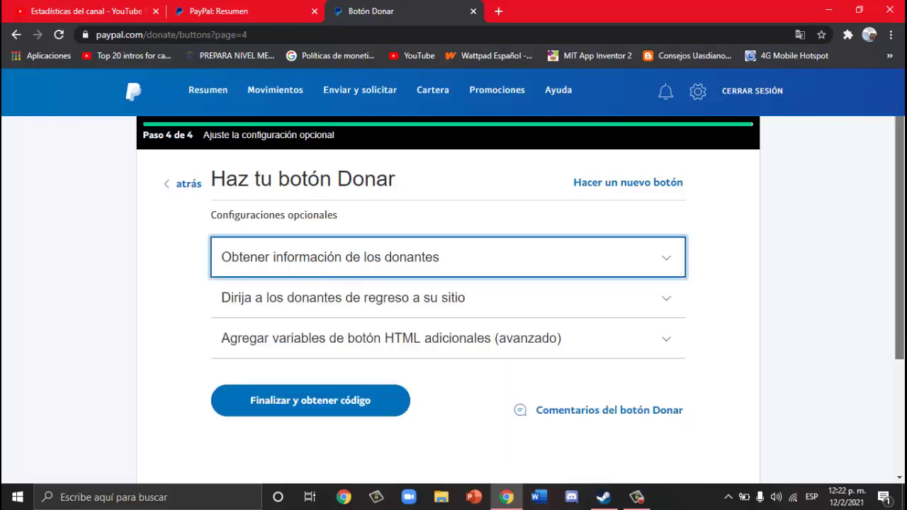
scroll(886, 213, down, 1)
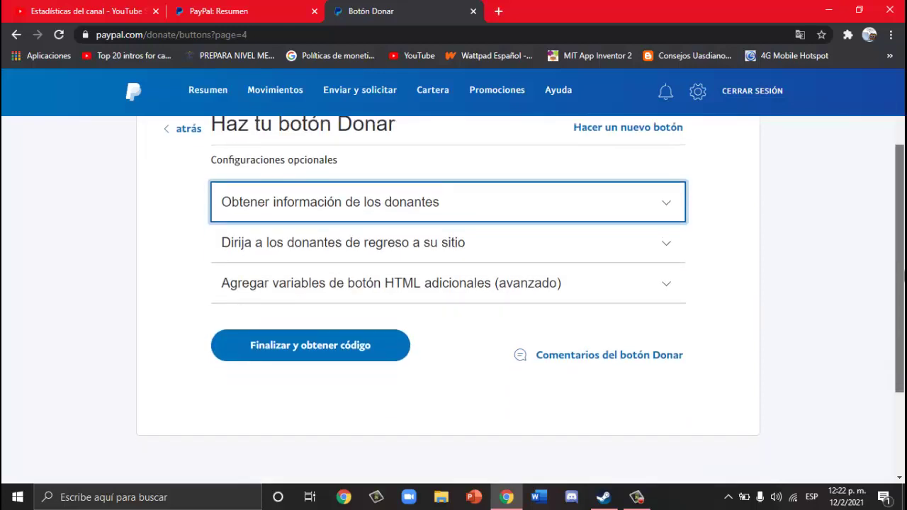
click(298, 333)
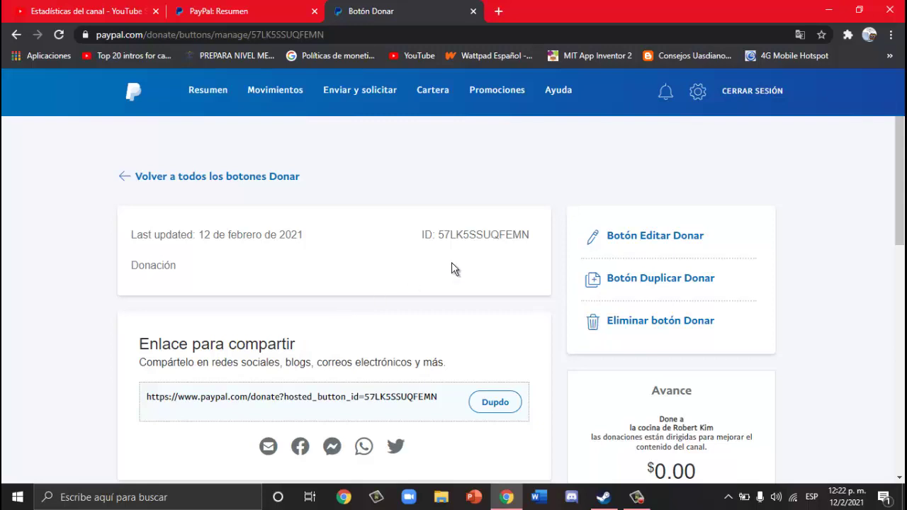
Step: Examine the finished donate button's page, including its shareable link, QR code and donation preview
scroll(658, 296, down, 2)
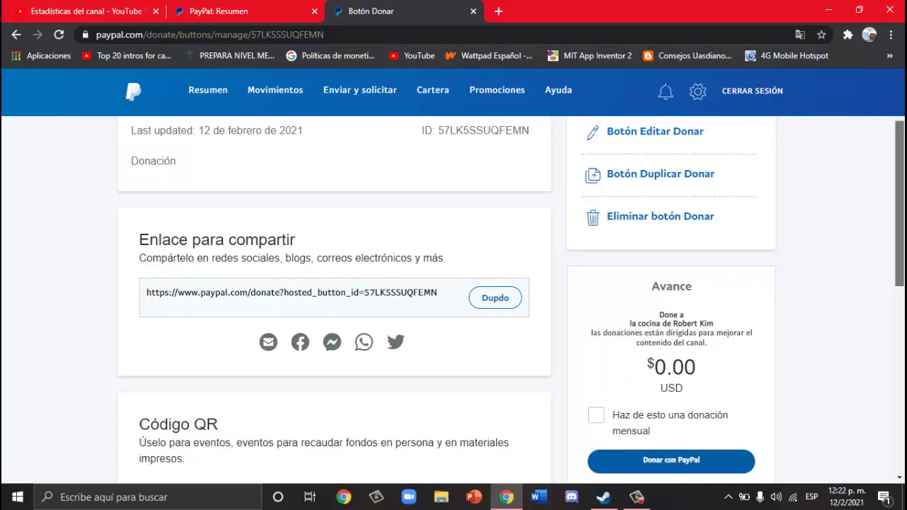
drag(900, 206, 900, 220)
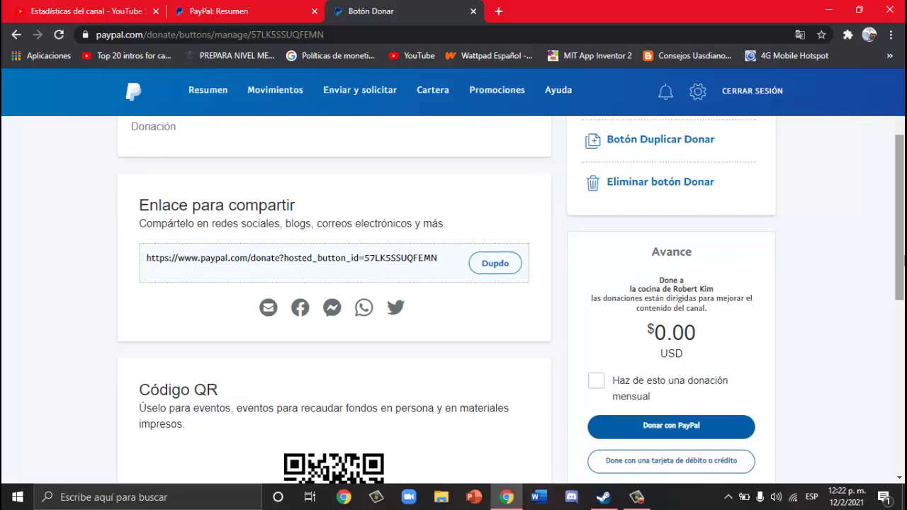
drag(900, 219, 900, 243)
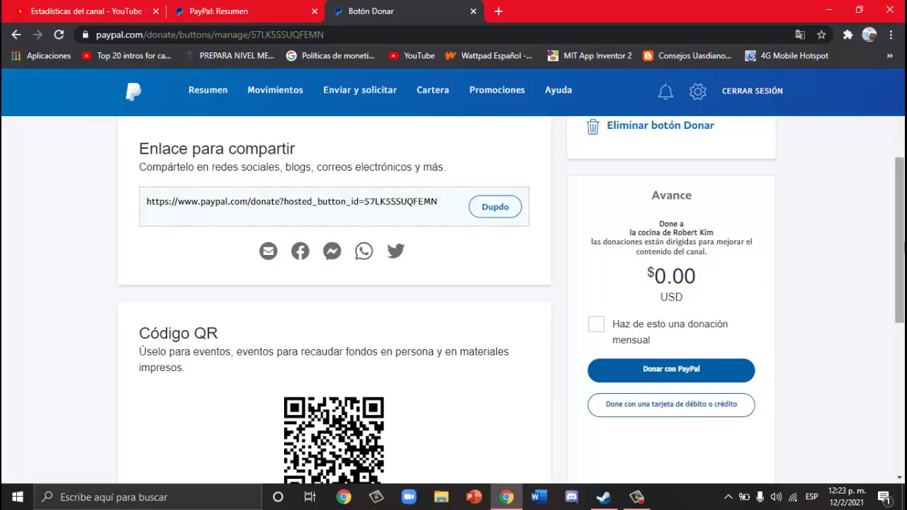
drag(900, 241, 902, 199)
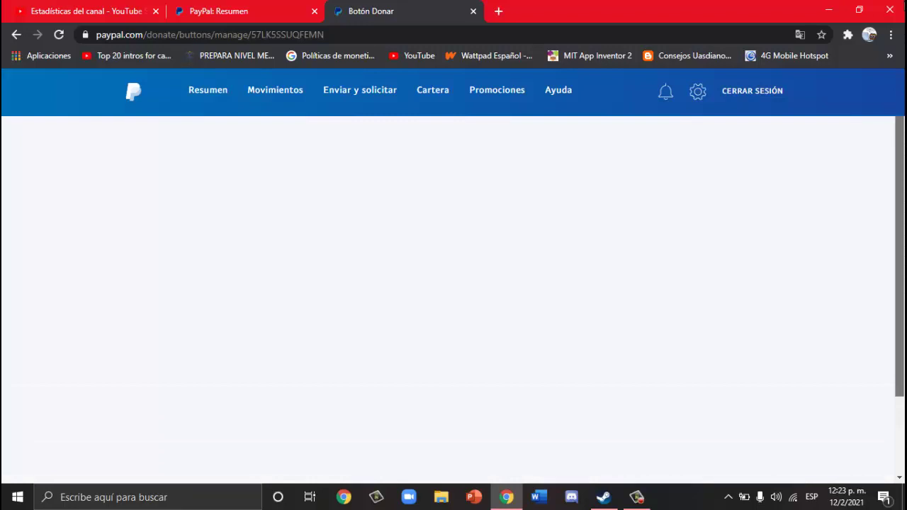
scroll(850, 283, down, 2)
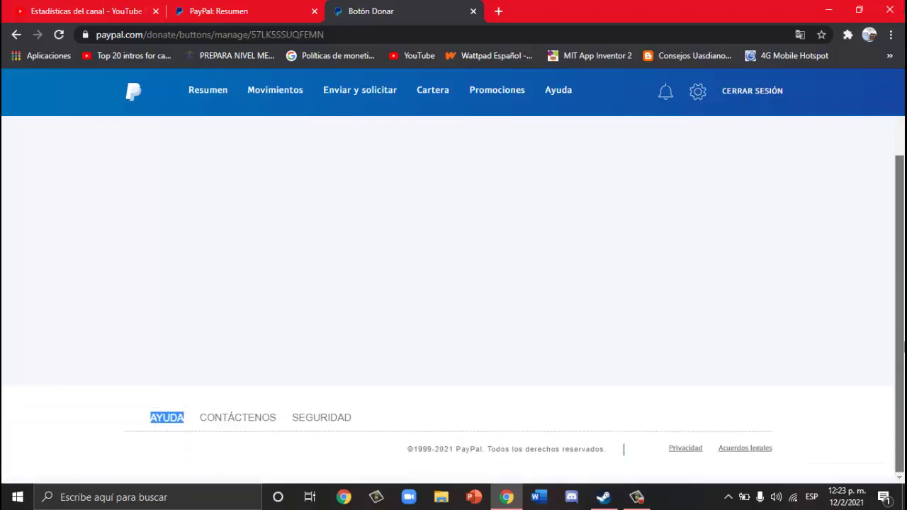
click(637, 496)
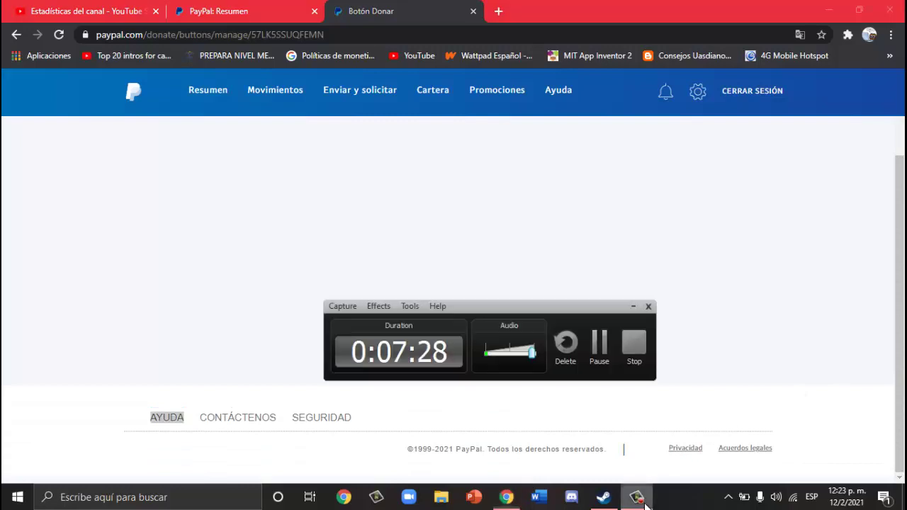
click(599, 347)
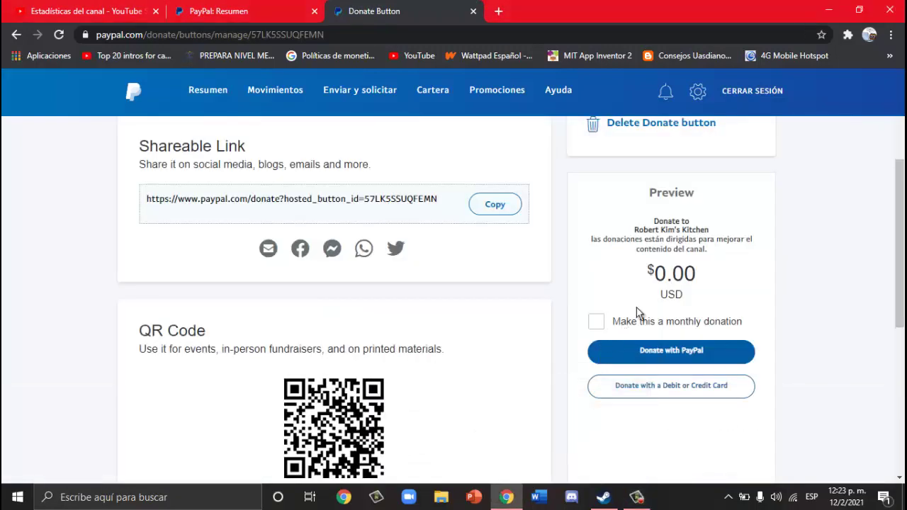
Step: Copy the donate button's shareable link
drag(899, 212, 902, 147)
scroll(496, 293, down, 1)
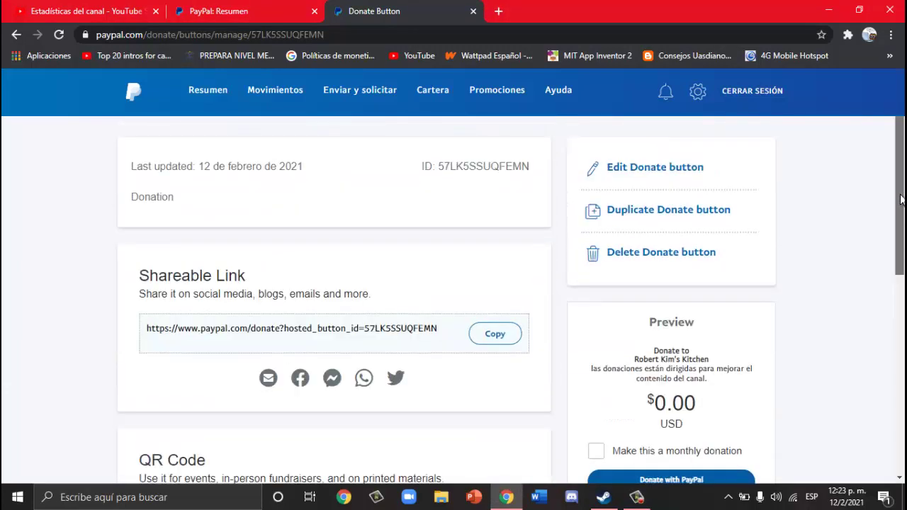
click(498, 336)
key(ctrl+c)
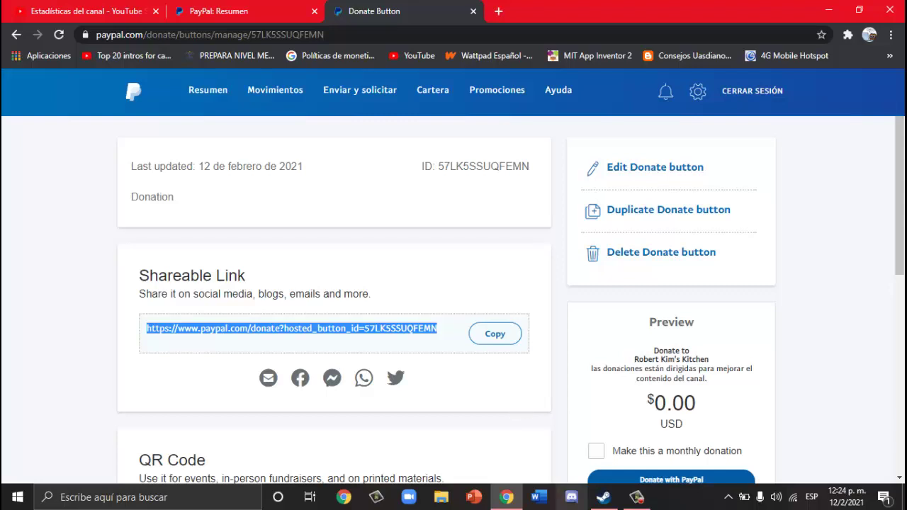
click(637, 496)
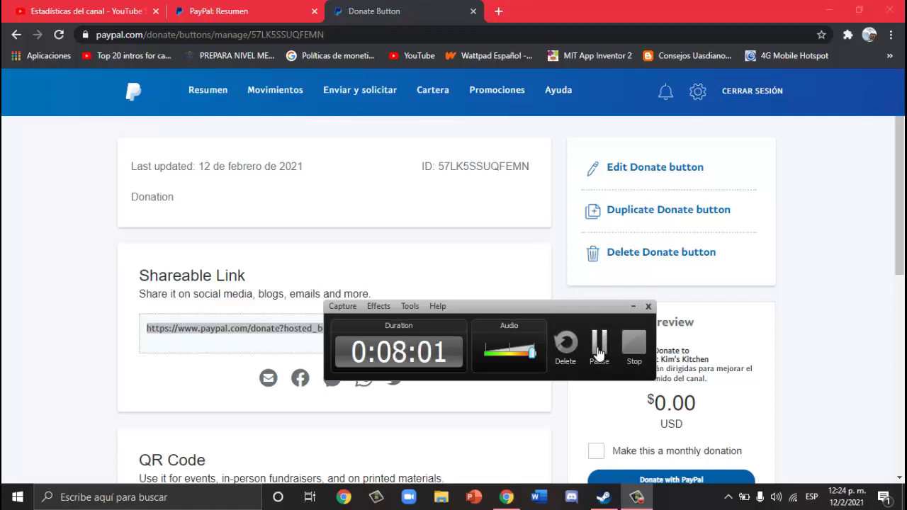
Step: Open YouTube in a new browser tab and go to the channel's YouTube Studio dashboard
click(499, 11)
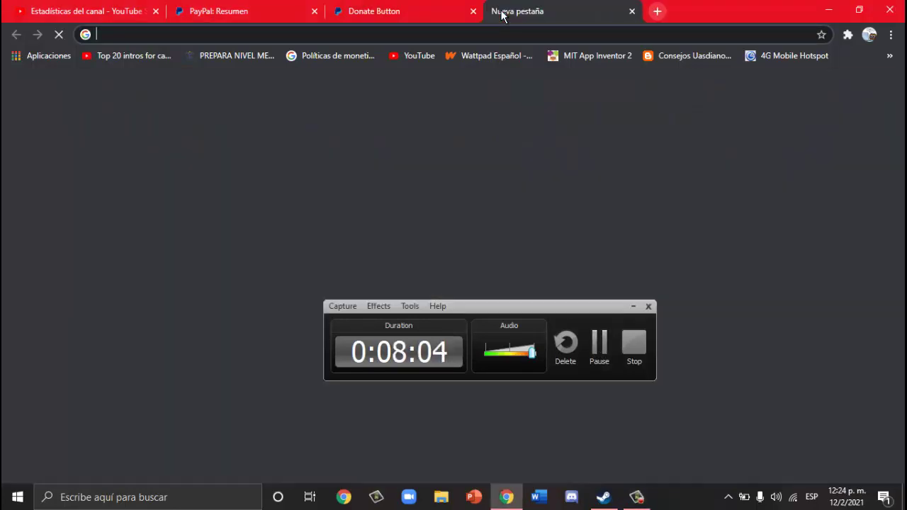
click(417, 59)
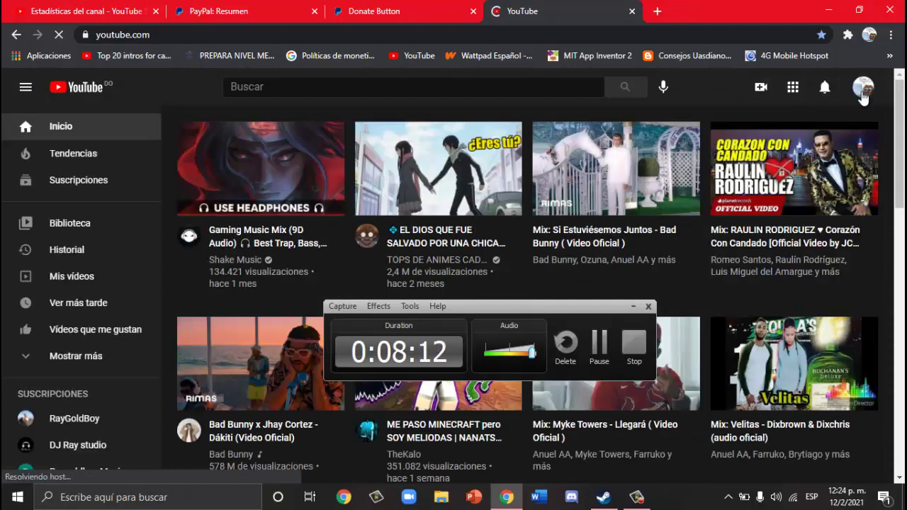
click(862, 90)
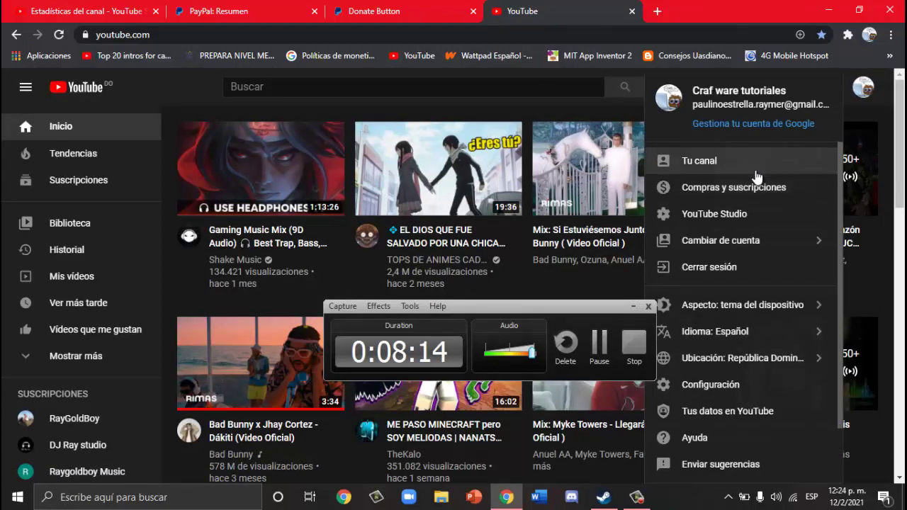
click(757, 213)
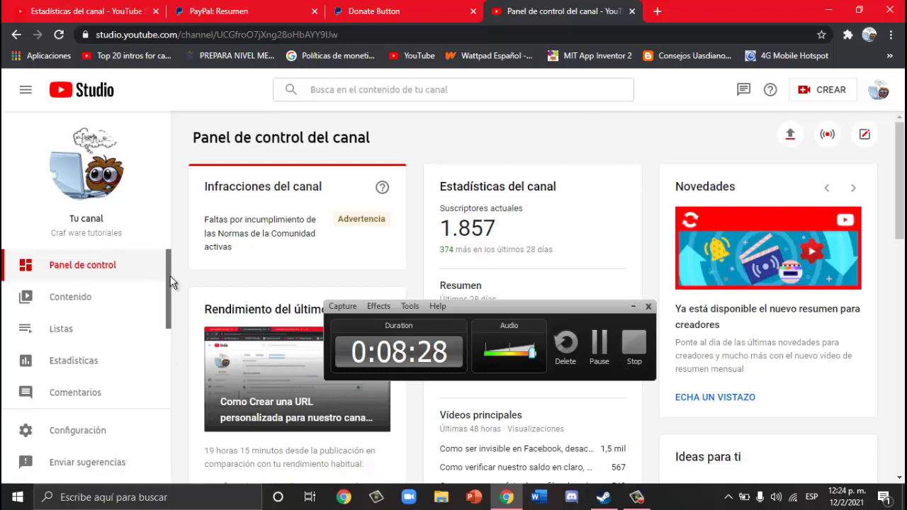
Step: Open the channel customization (Personalización) and go to the links section (Enlaces) of its basic information (Información básica)
drag(172, 283, 172, 375)
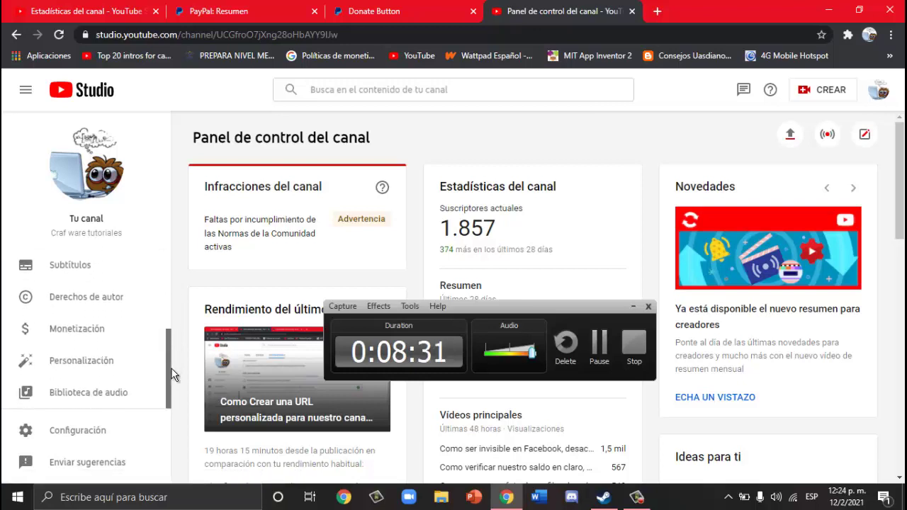
click(73, 363)
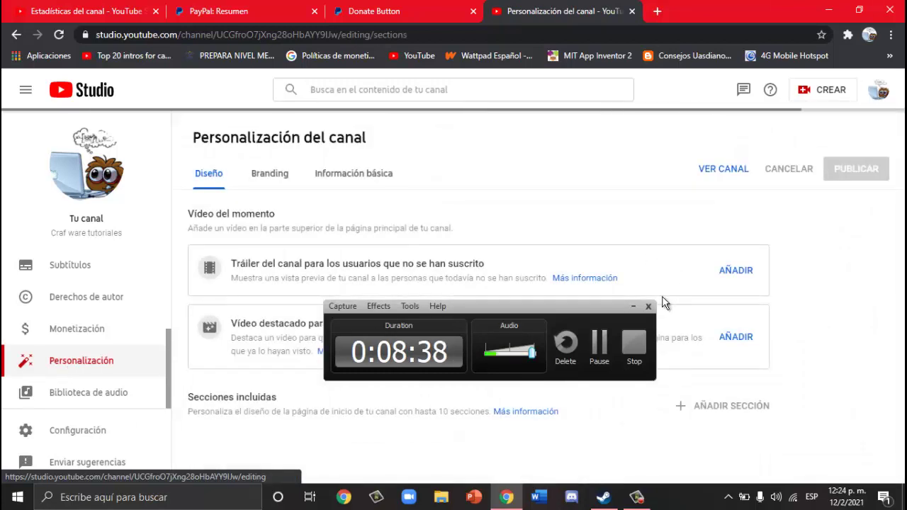
click(631, 306)
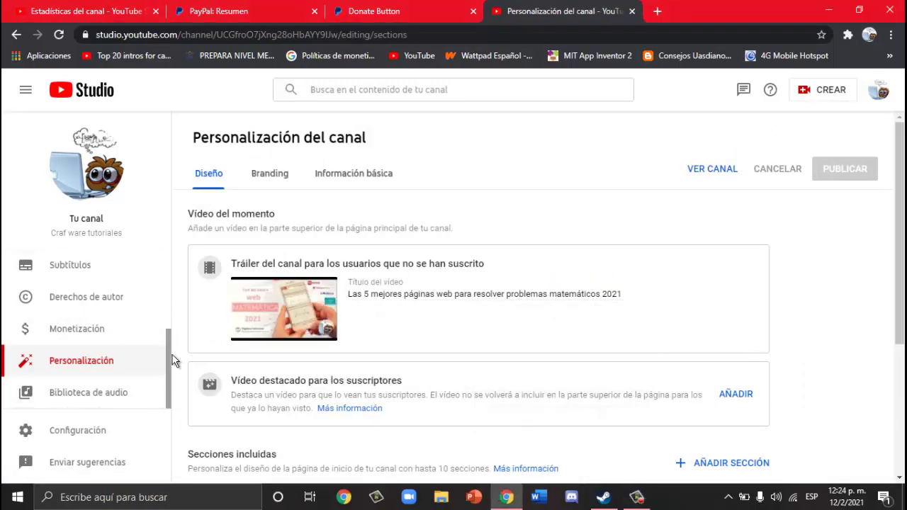
scroll(166, 308, up, 3)
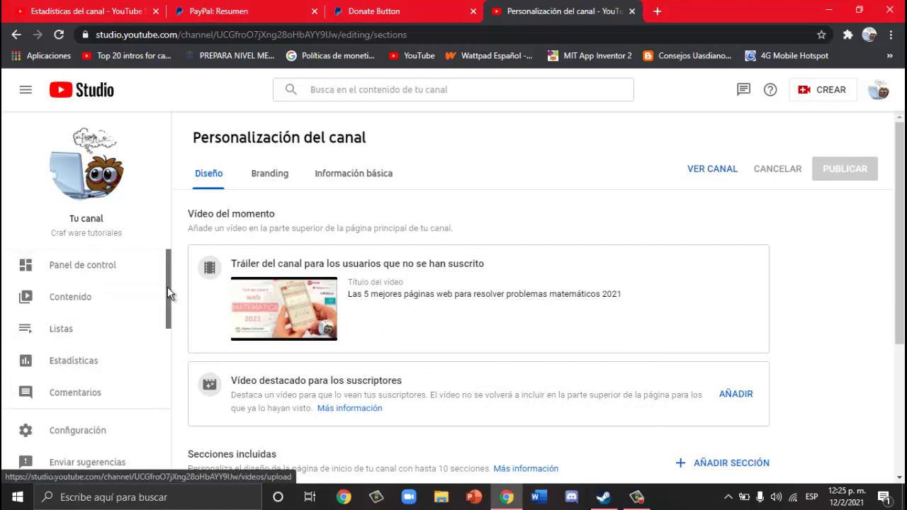
scroll(169, 326, down, 2)
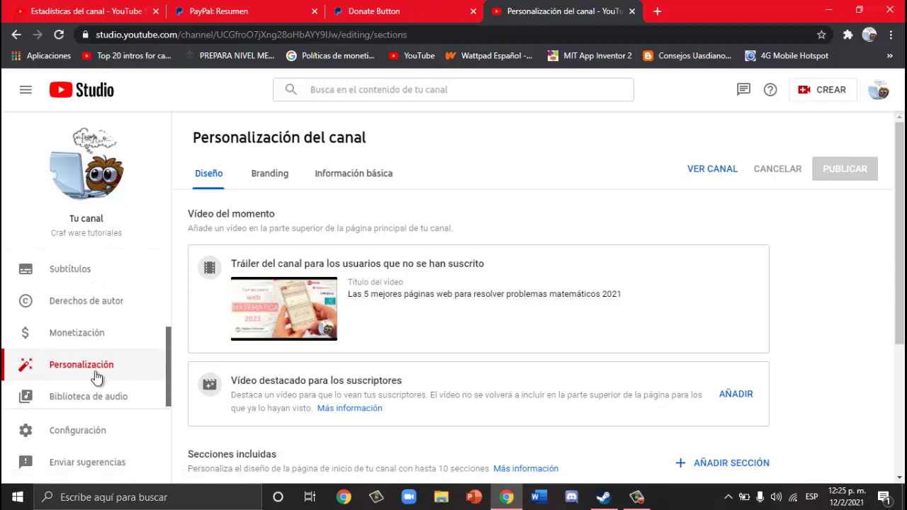
click(378, 183)
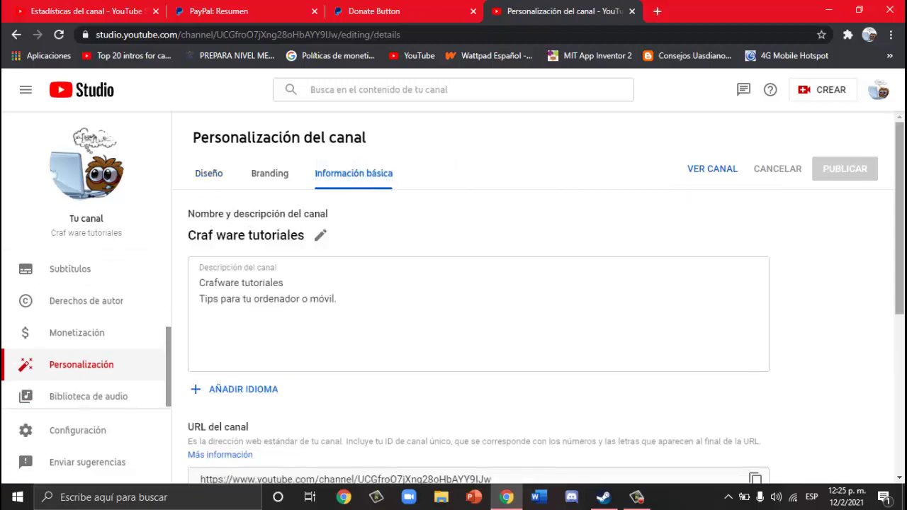
scroll(475, 317, down, 3)
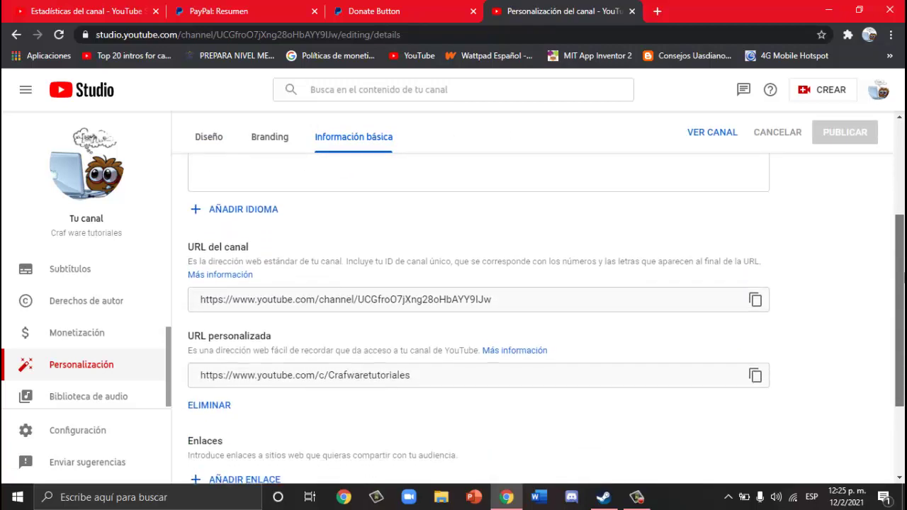
scroll(475, 318, down, 2)
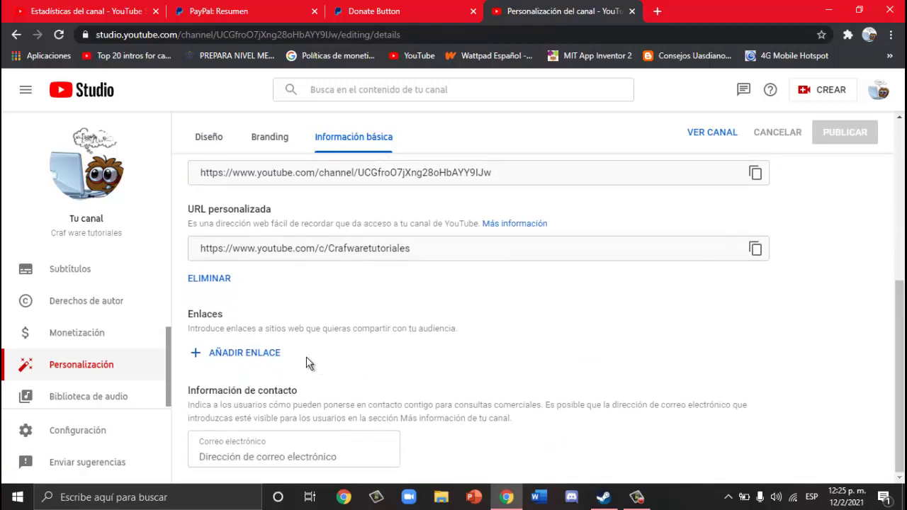
Step: Add a channel link titled "Donaciones" that uses the copied PayPal donate button URL
click(255, 360)
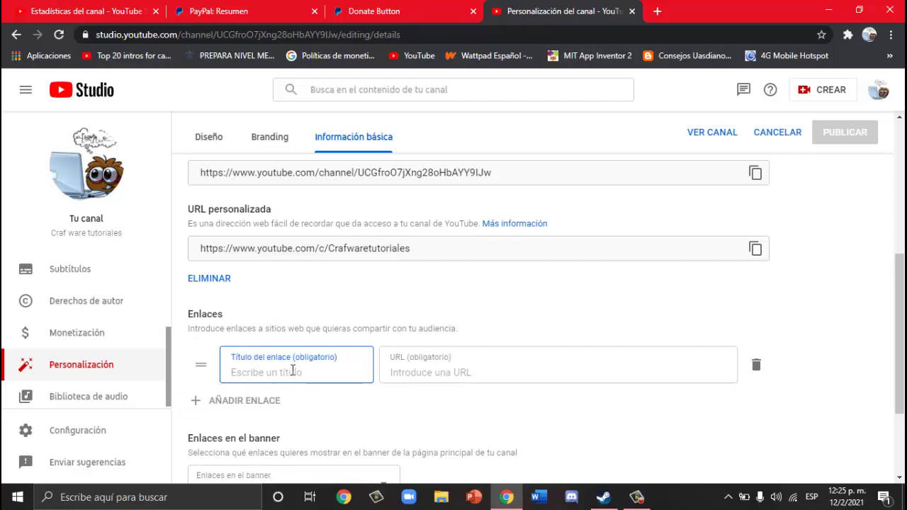
text(Donaciones)
click(438, 373)
key(ctrl+v)
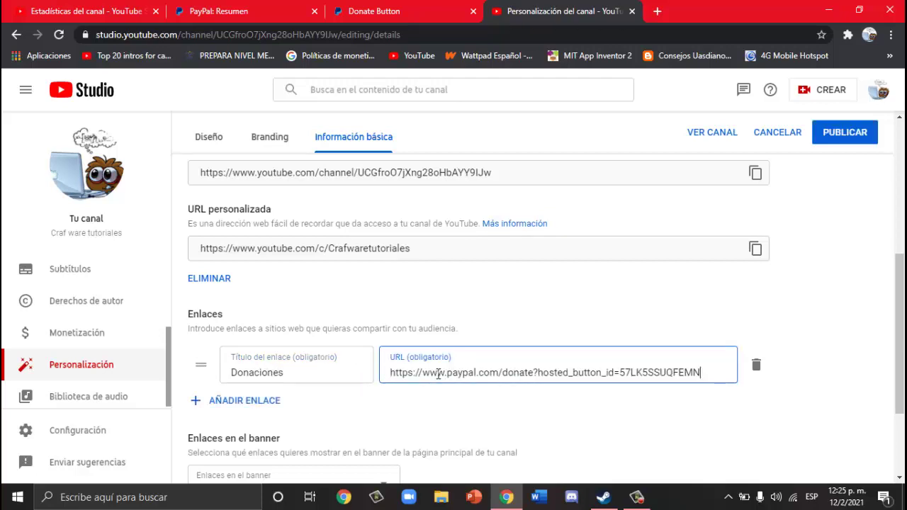
right_click(723, 379)
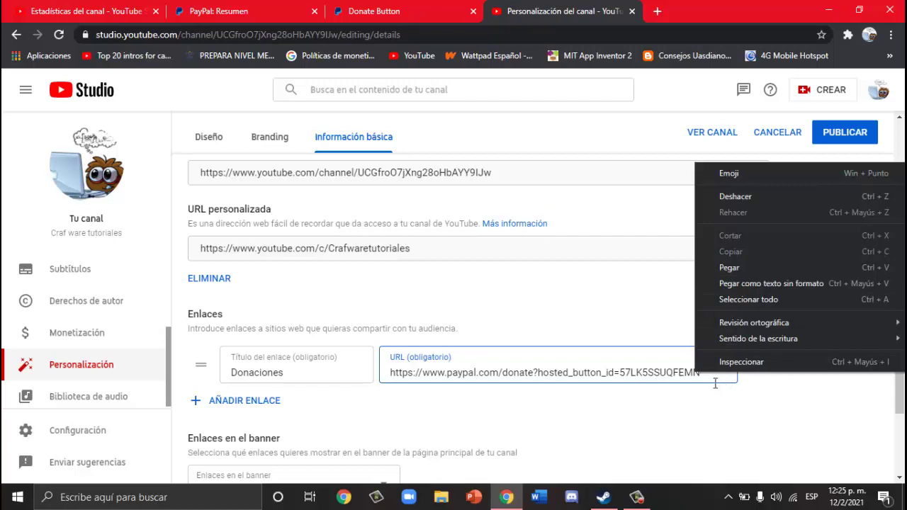
click(714, 383)
click(796, 367)
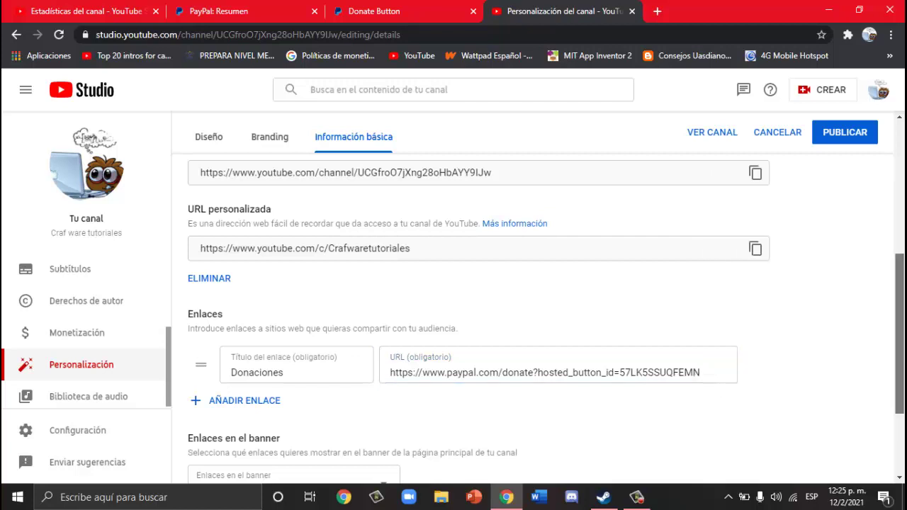
Step: Review the banner link setting without changing it and publish the channel's basic information changes
scroll(796, 367, down, 2)
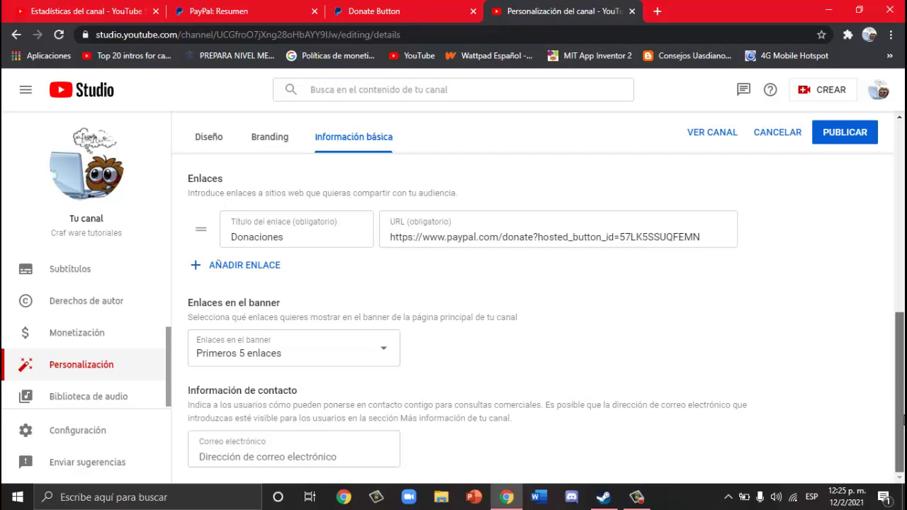
scroll(879, 142, up, 5)
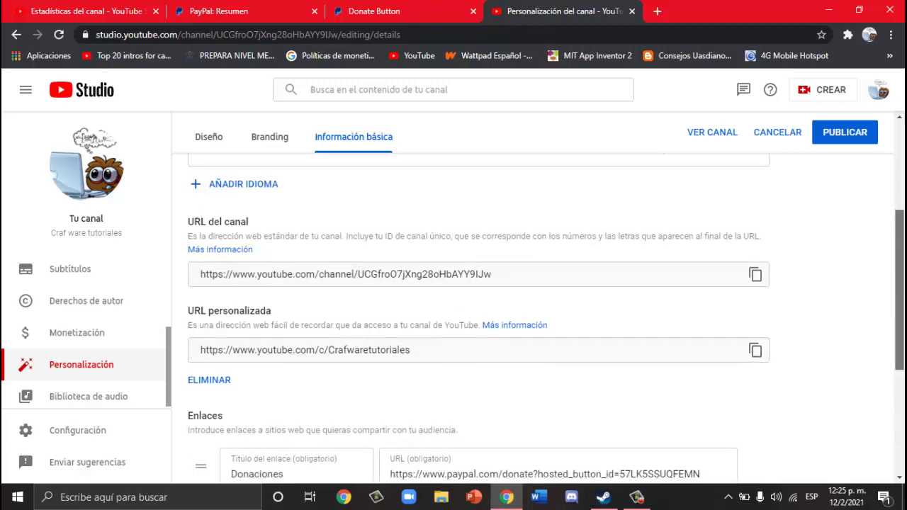
click(841, 133)
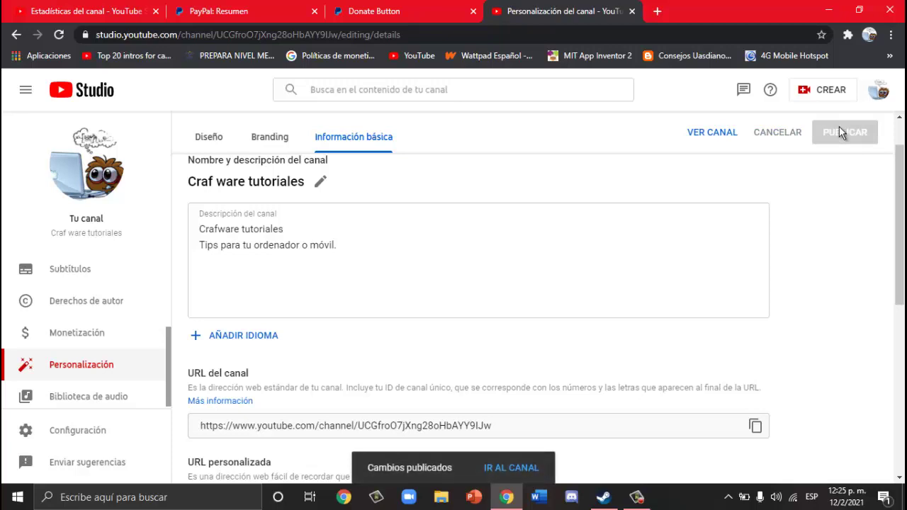
Step: View the published channel page, pause its trailer video, and check the banner for the Donaciones link
click(511, 468)
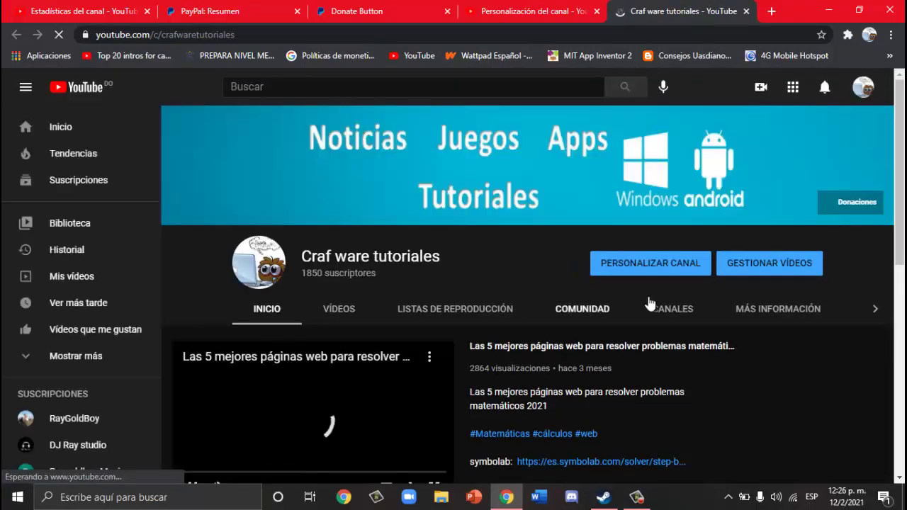
scroll(454, 284, down, 1)
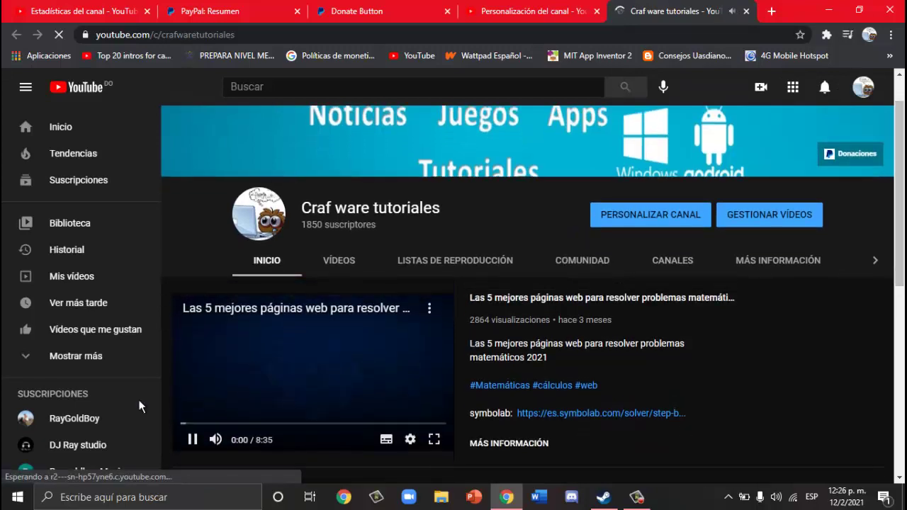
click(194, 439)
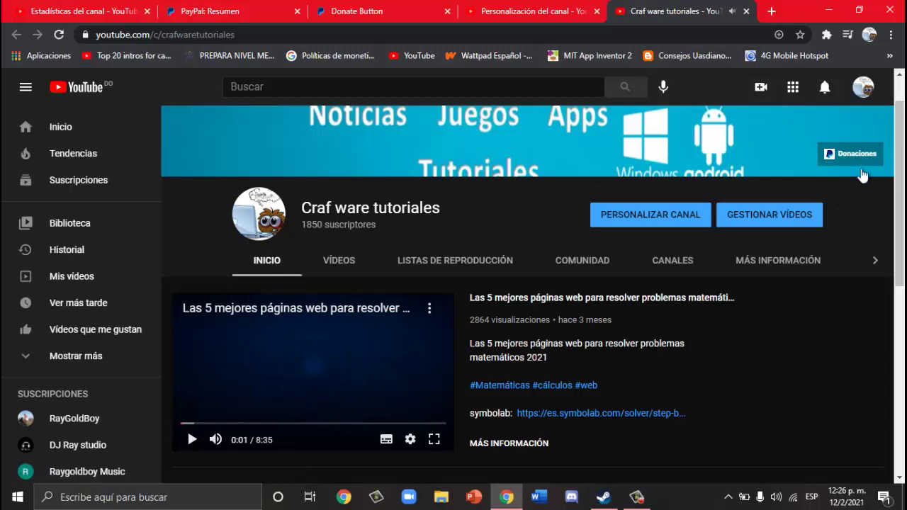
scroll(500, 188, up, 1)
scroll(499, 187, up, 1)
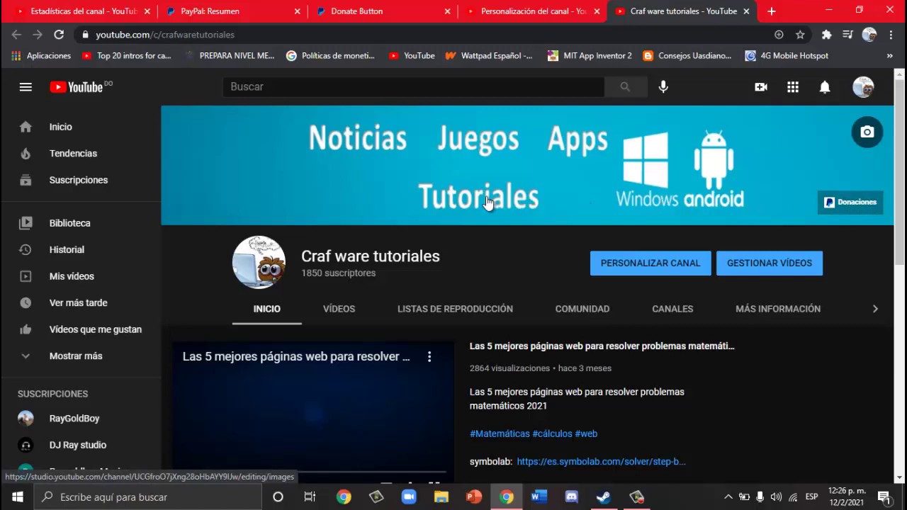
Step: Open the Donaciones link from the channel banner and examine the PayPal donation page
click(852, 210)
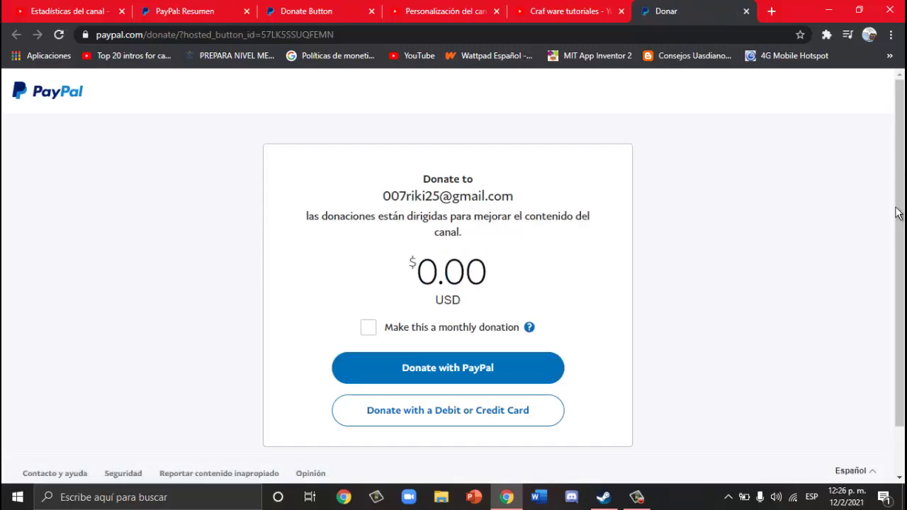
scroll(453, 276, down, 1)
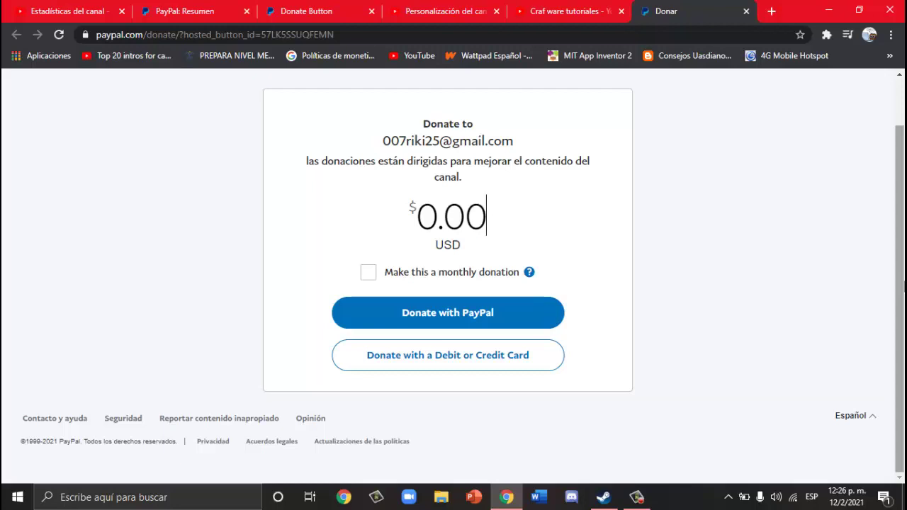
click(636, 497)
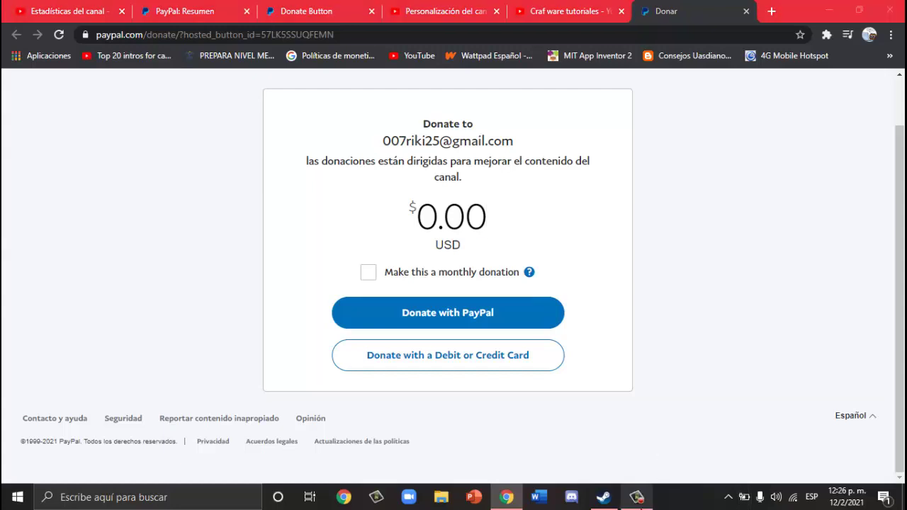